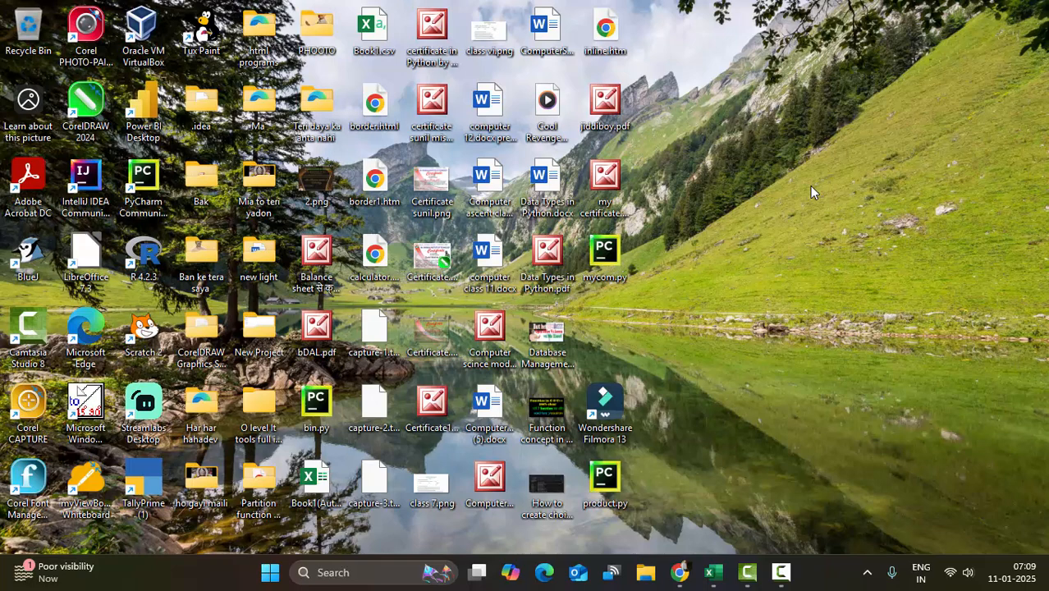
right_click(809, 185)
click(843, 251)
right_click(812, 186)
click(836, 251)
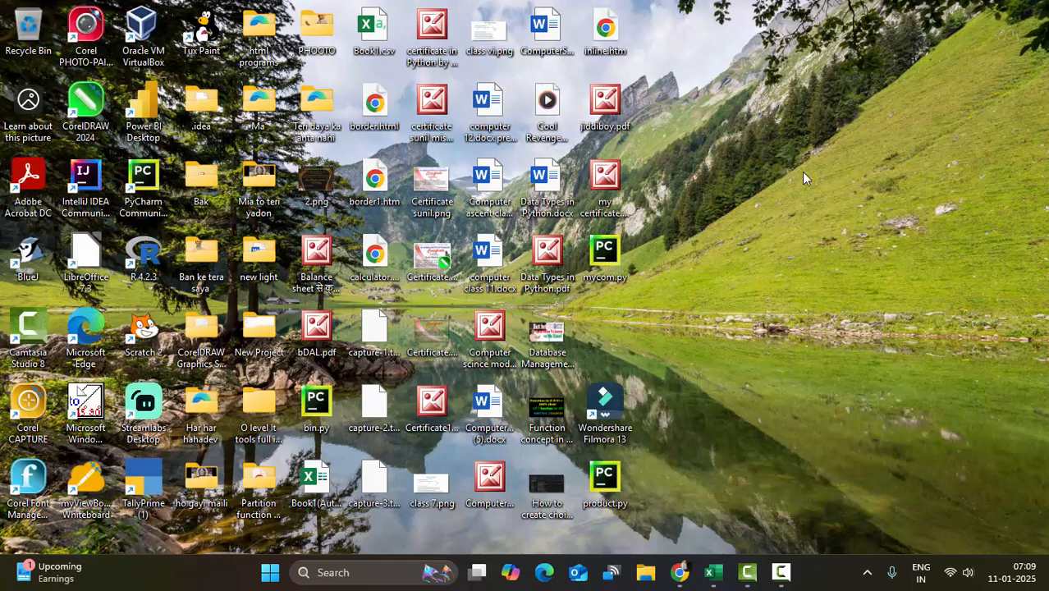
right_click(796, 161)
click(831, 225)
- Switch to the Book1 workbook in Excel and examine the customers and orders tables on Sheet2
click(712, 579)
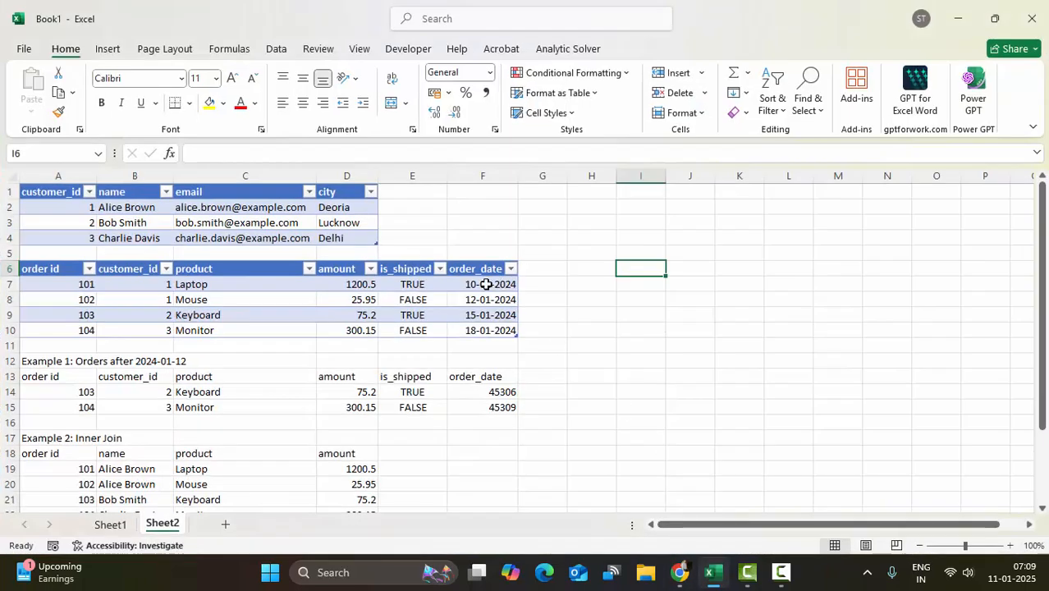
click(408, 240)
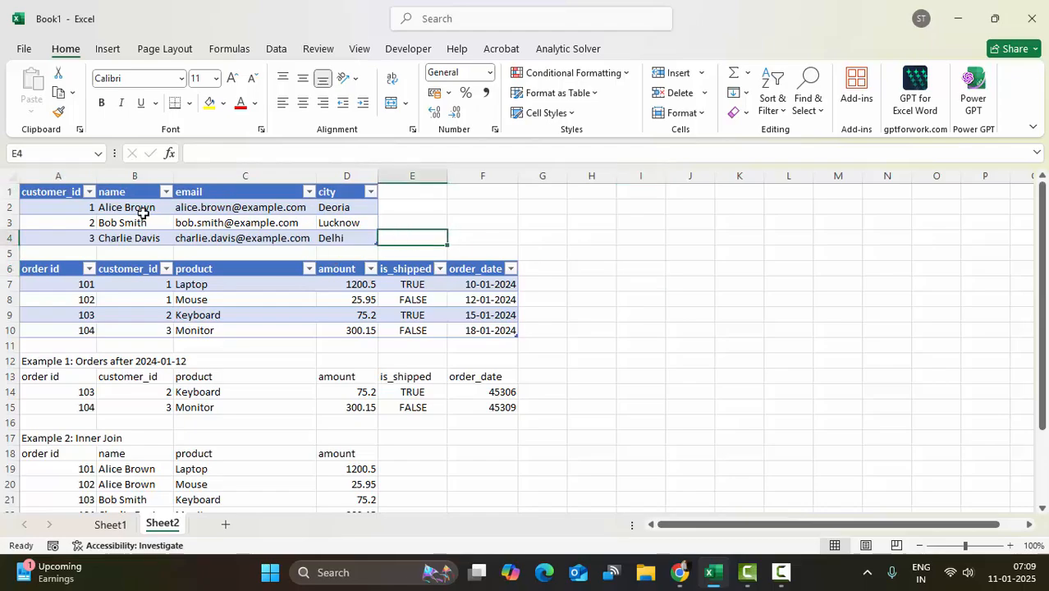
click(140, 209)
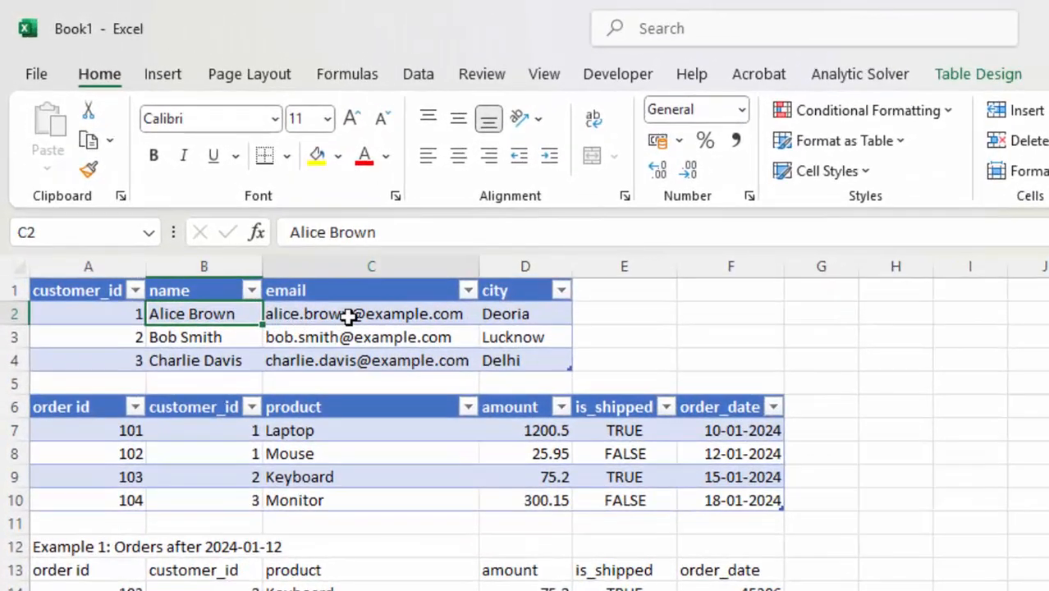
click(349, 317)
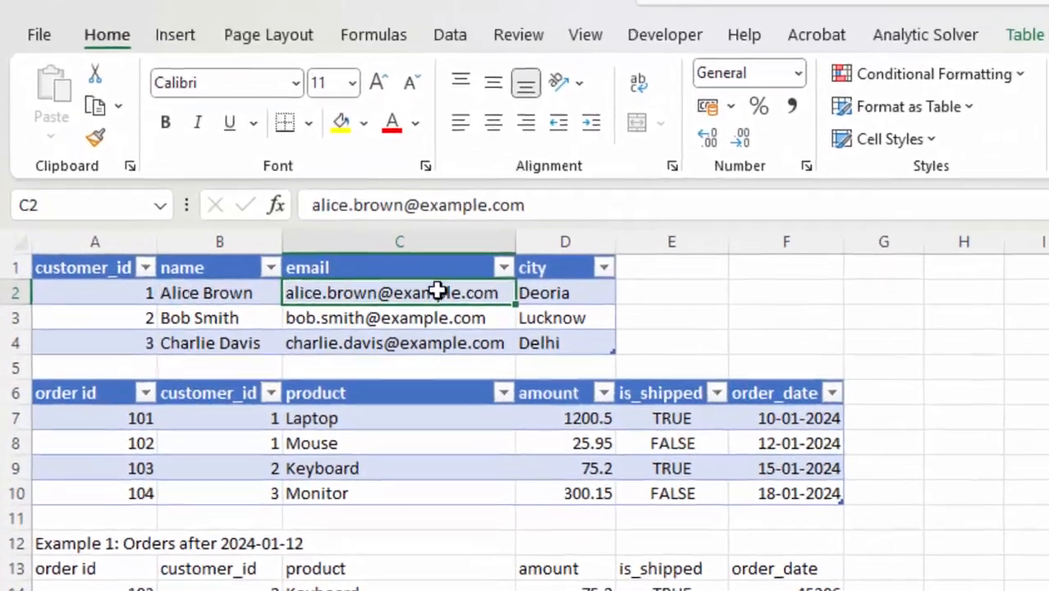
click(493, 314)
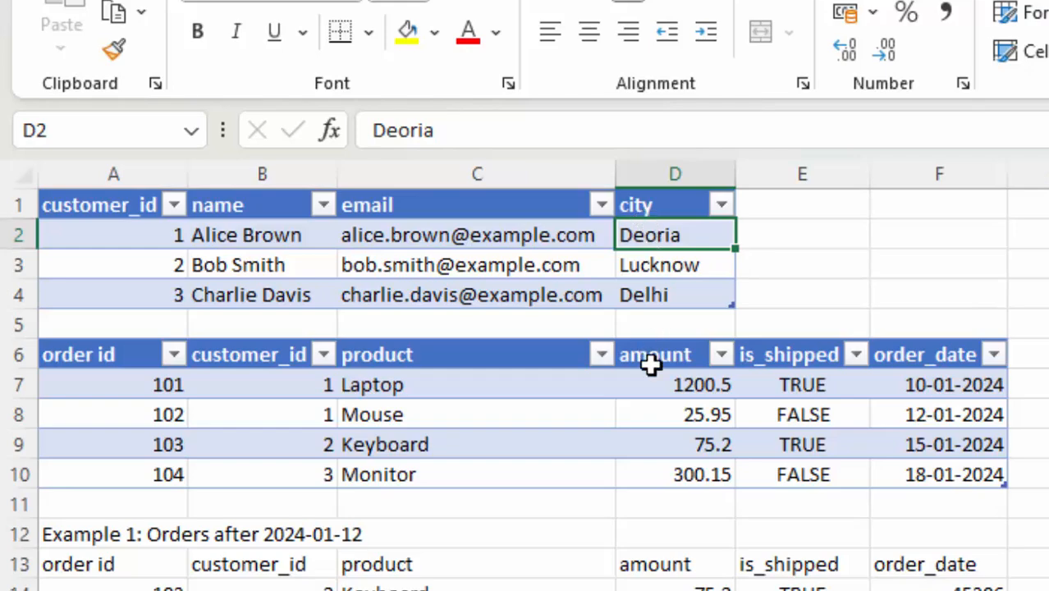
drag(113, 380, 511, 412)
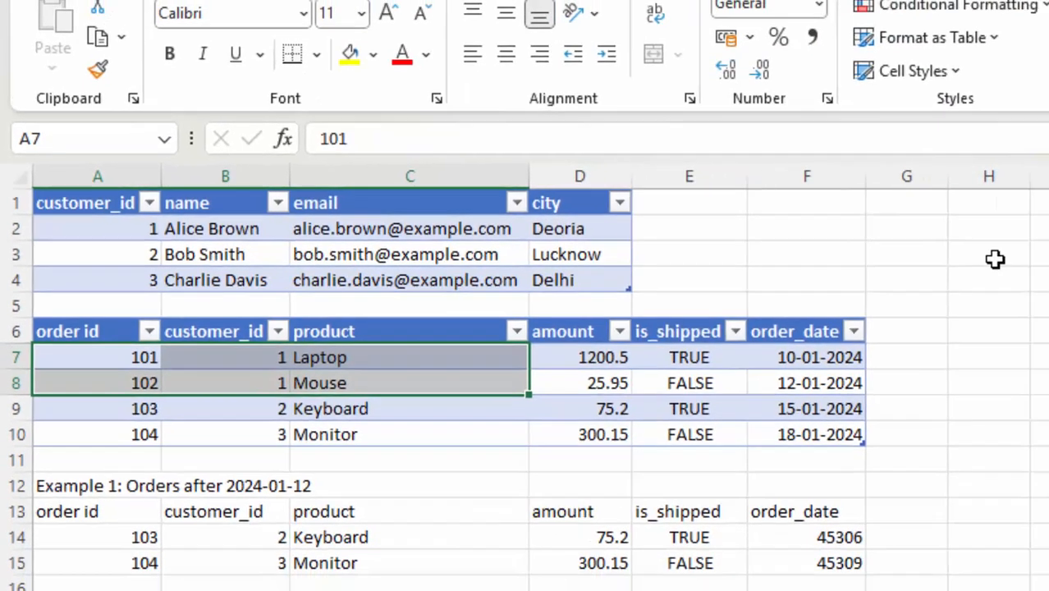
click(996, 257)
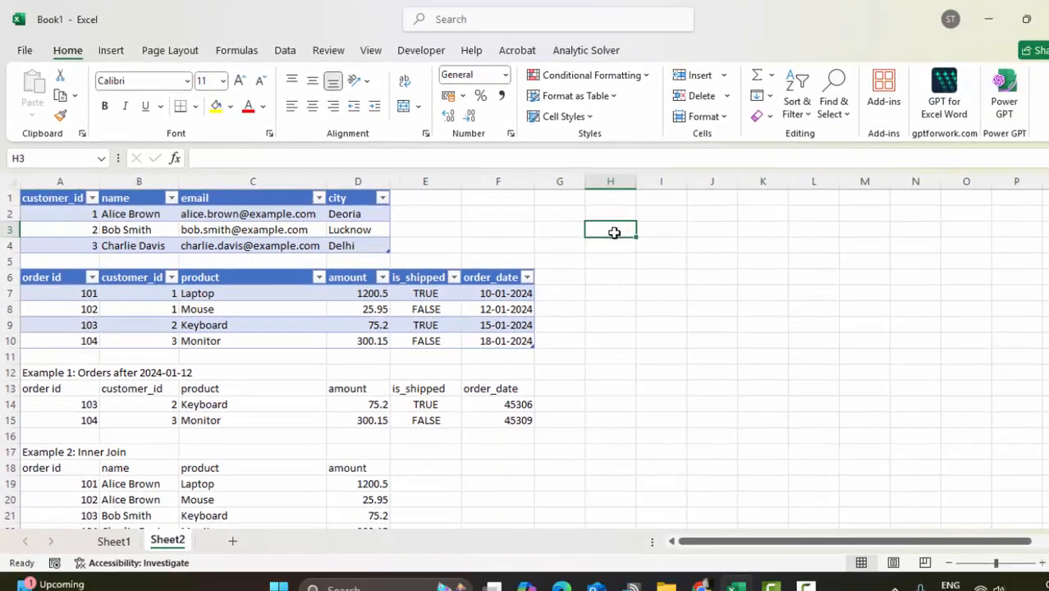
text(=)
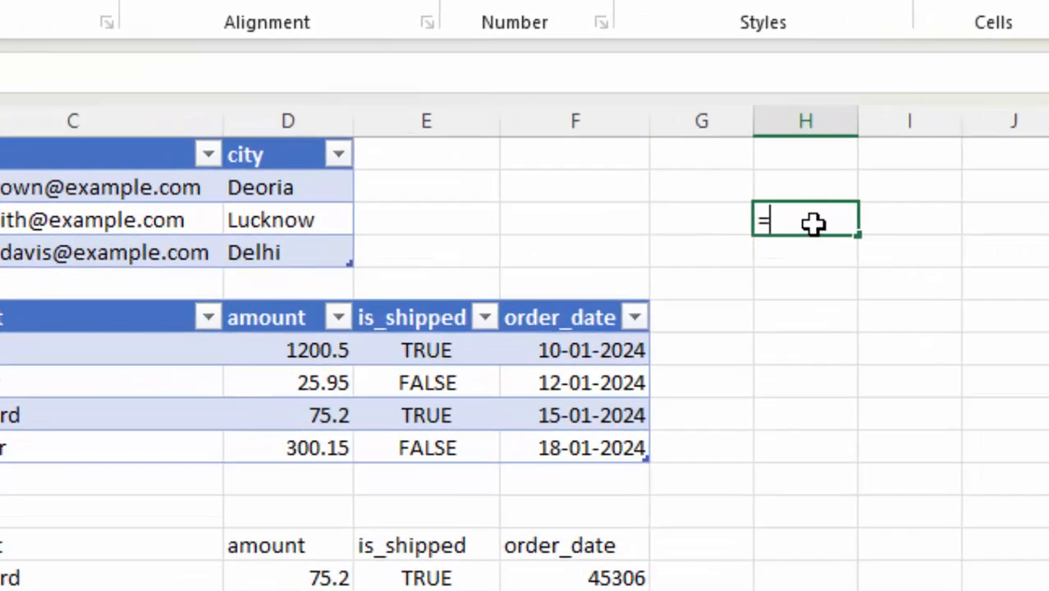
text(sq)
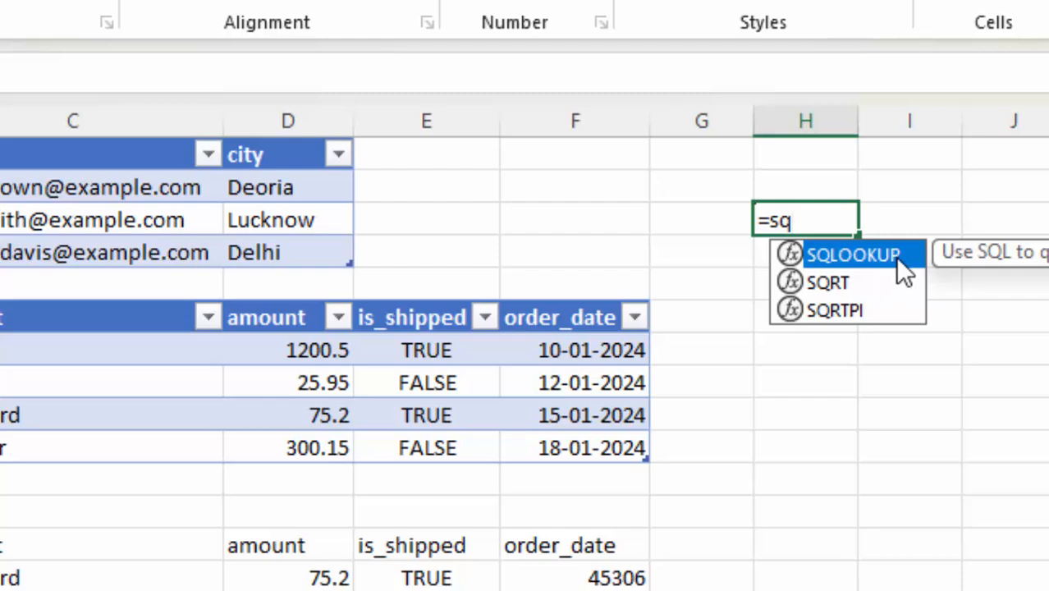
key(BackSpace)
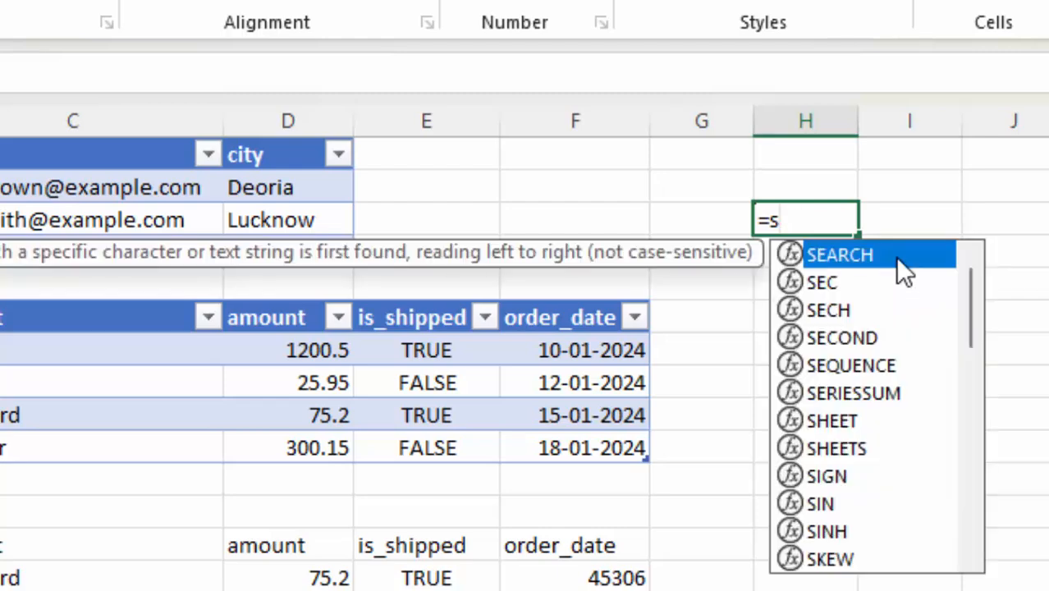
key(BackSpace)
key(BackSpace)
click(801, 257)
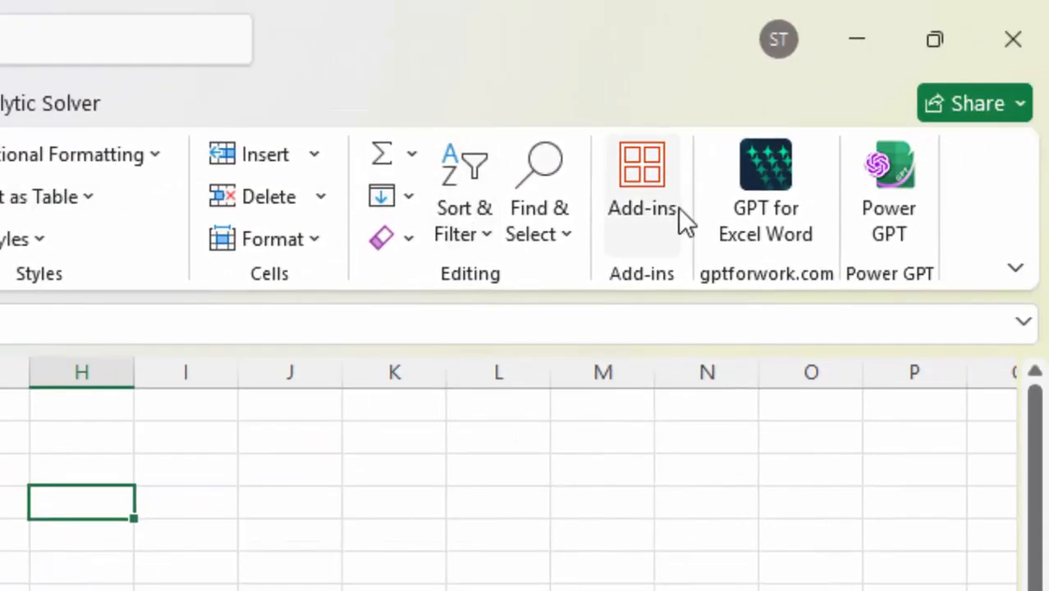
- Search the add-ins for "sq", load the SQLookup add-in and close its information pane
click(649, 174)
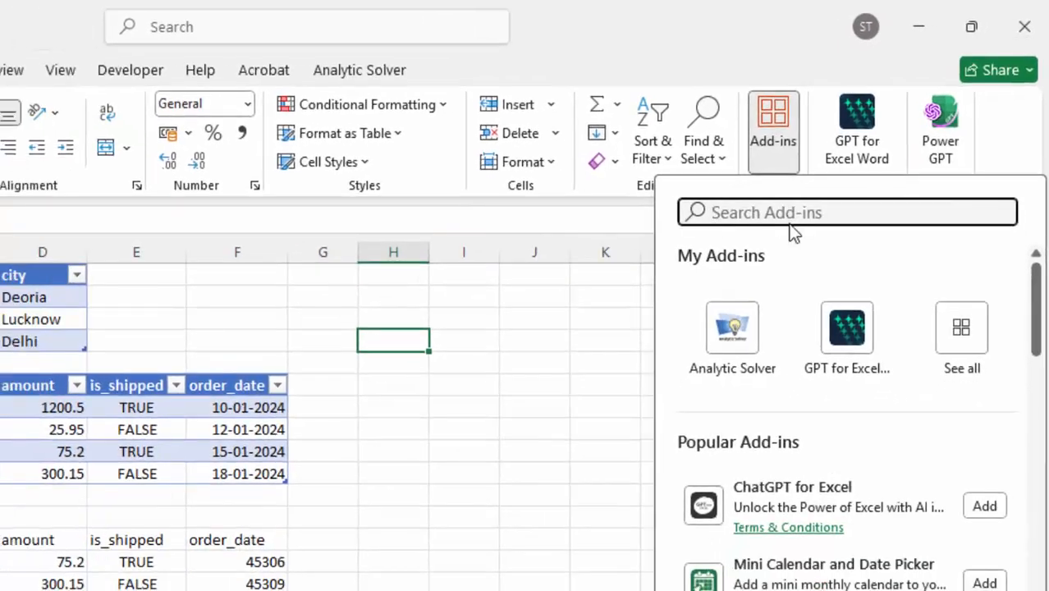
text(sq)
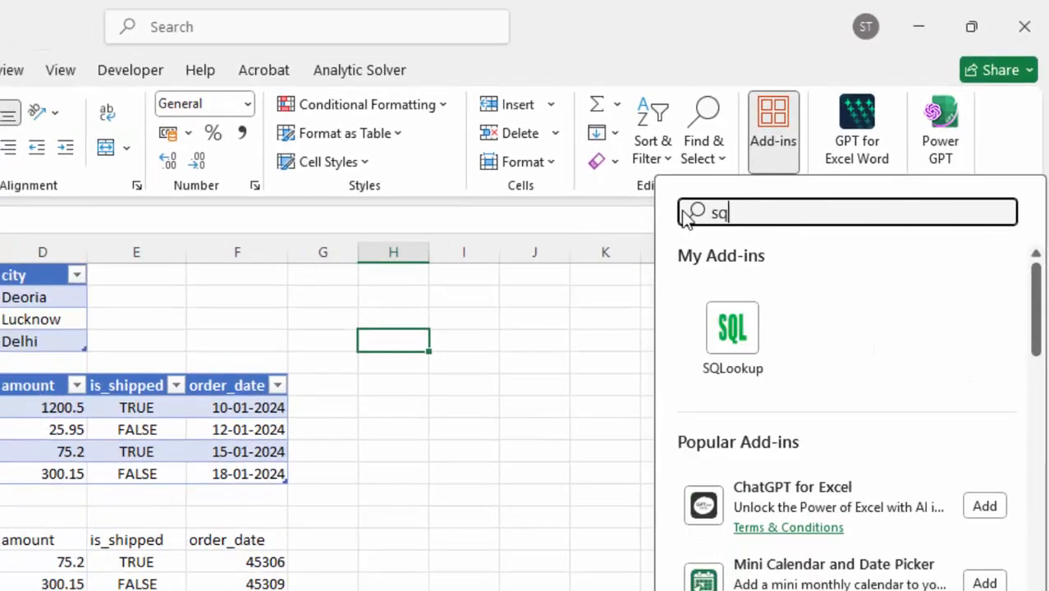
click(754, 338)
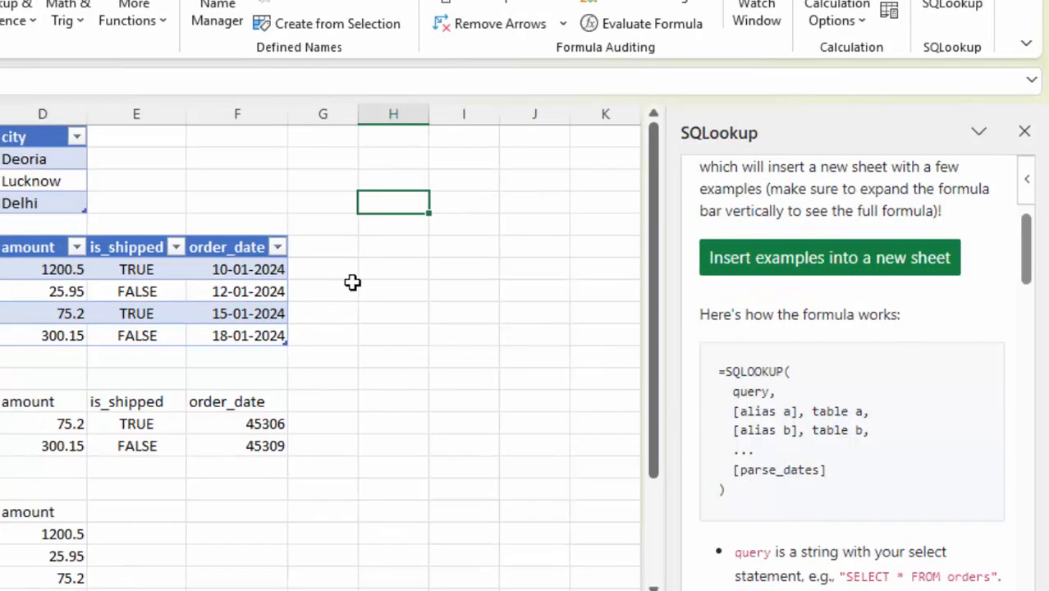
click(391, 259)
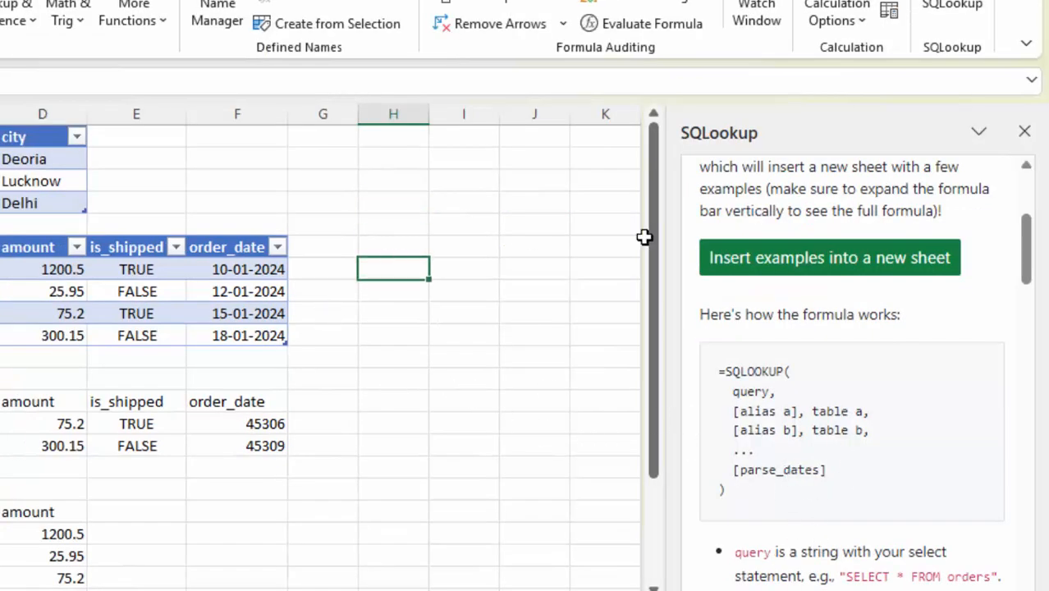
click(1024, 132)
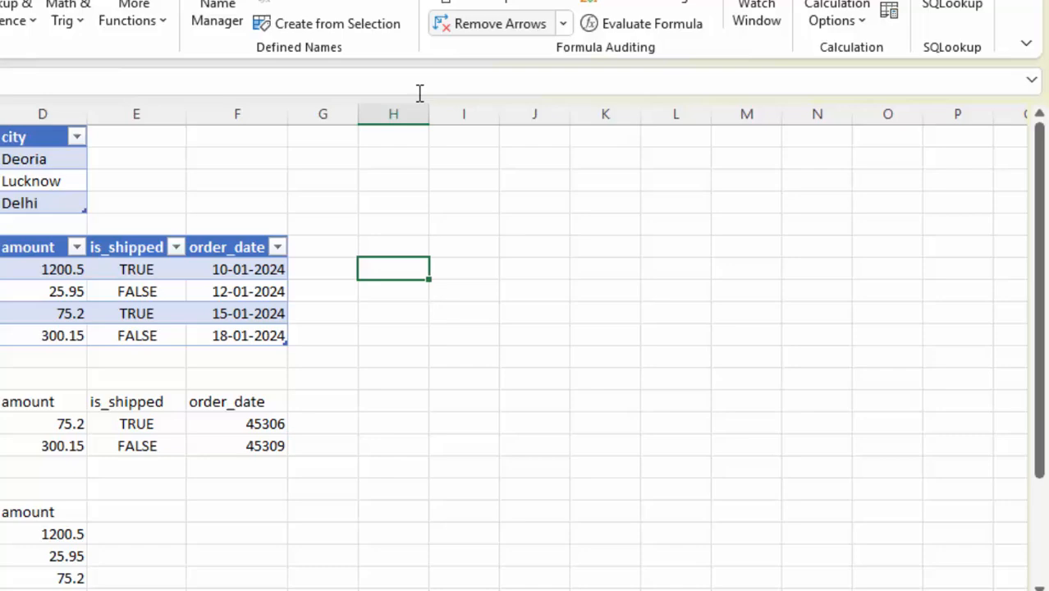
- Start an SQLOOKUP formula in cell H3
click(400, 188)
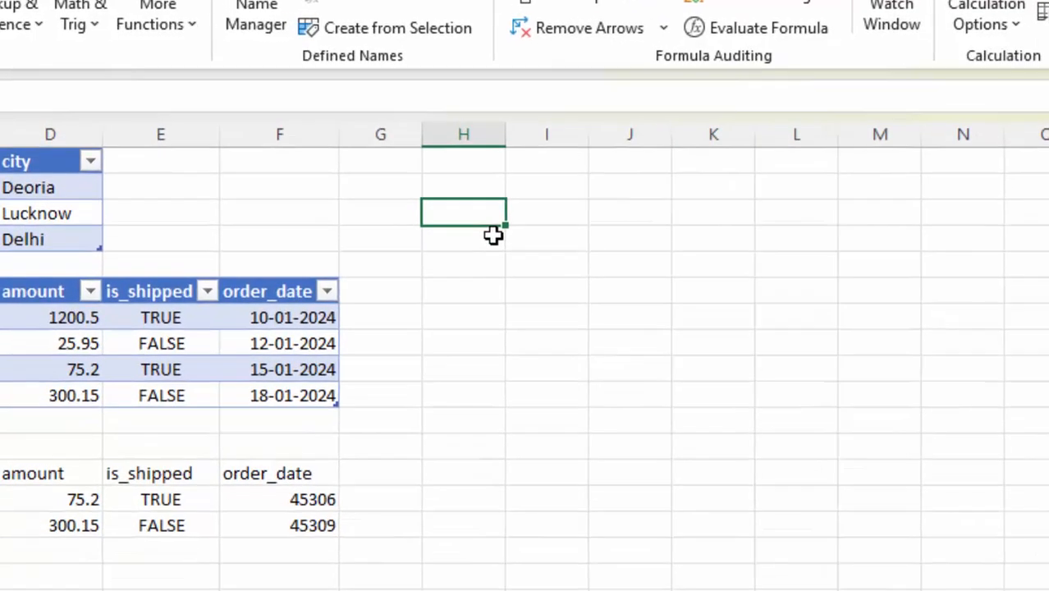
text(=sq)
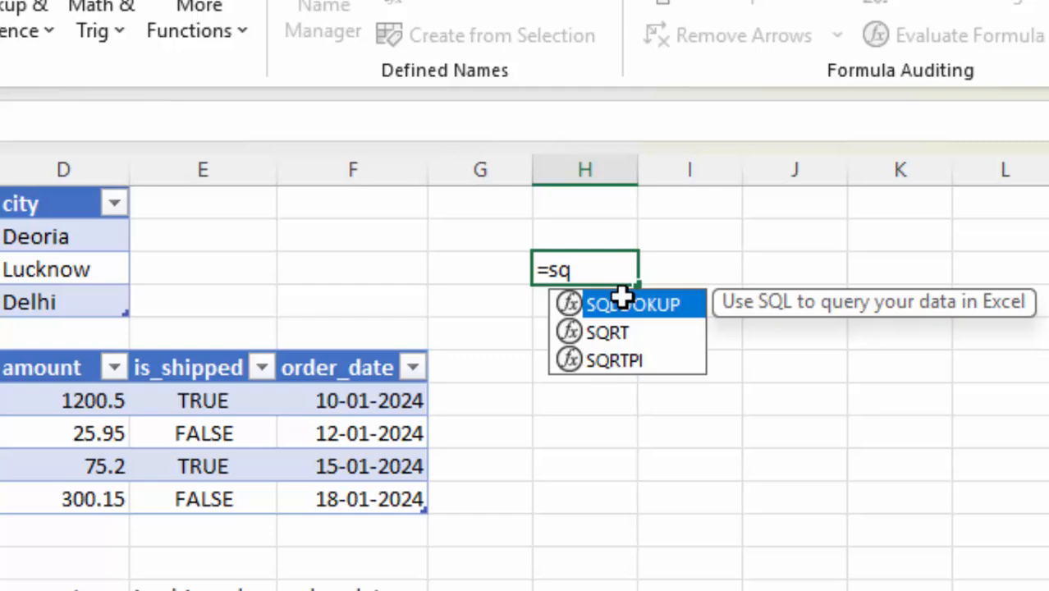
double_click(622, 304)
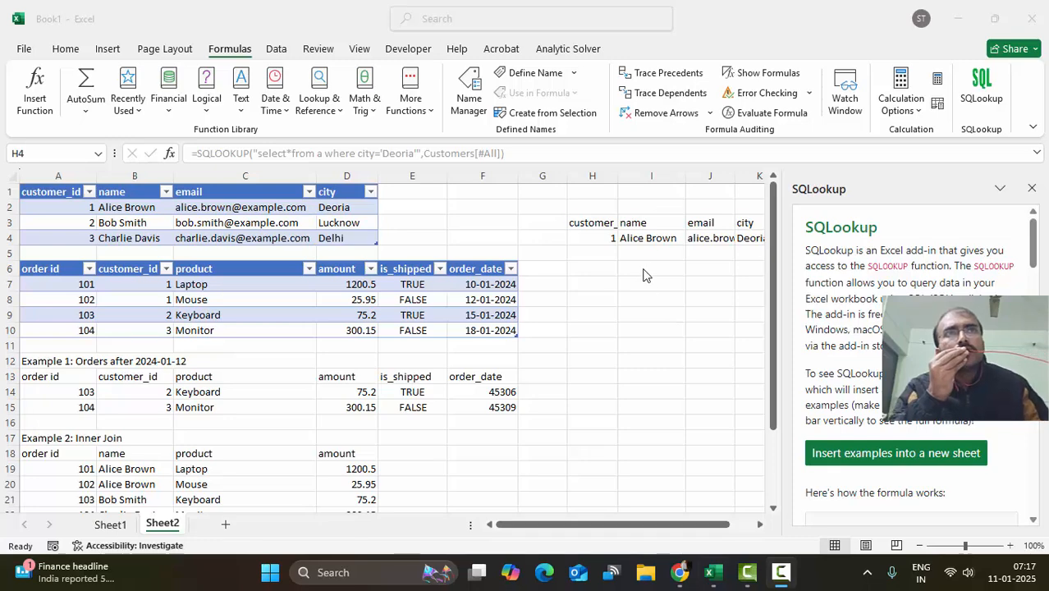
- Close the SQLookup information pane and clear the existing query result from H3:K4
click(1032, 189)
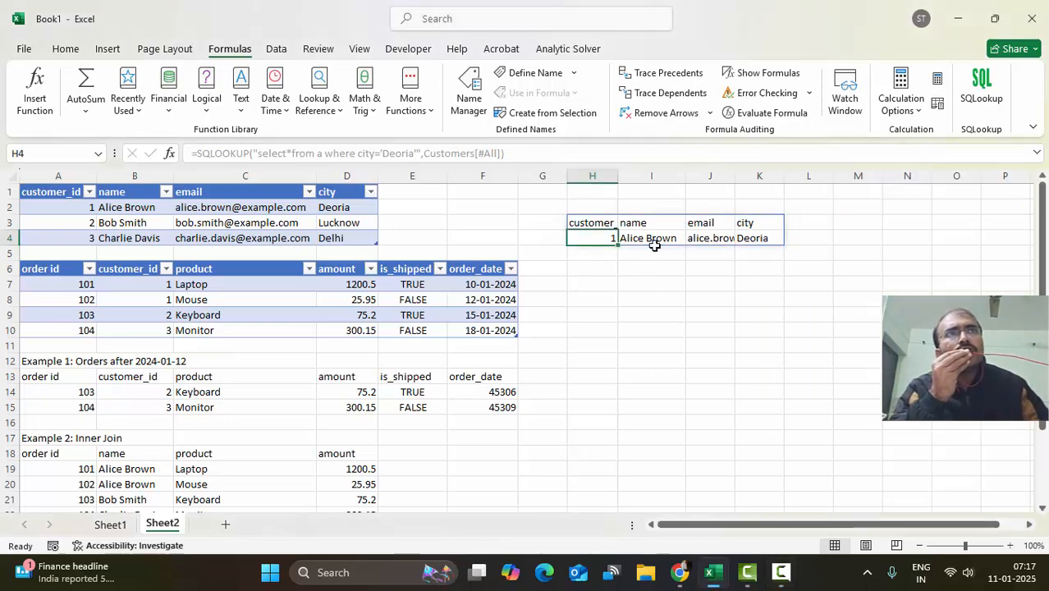
drag(594, 222, 743, 241)
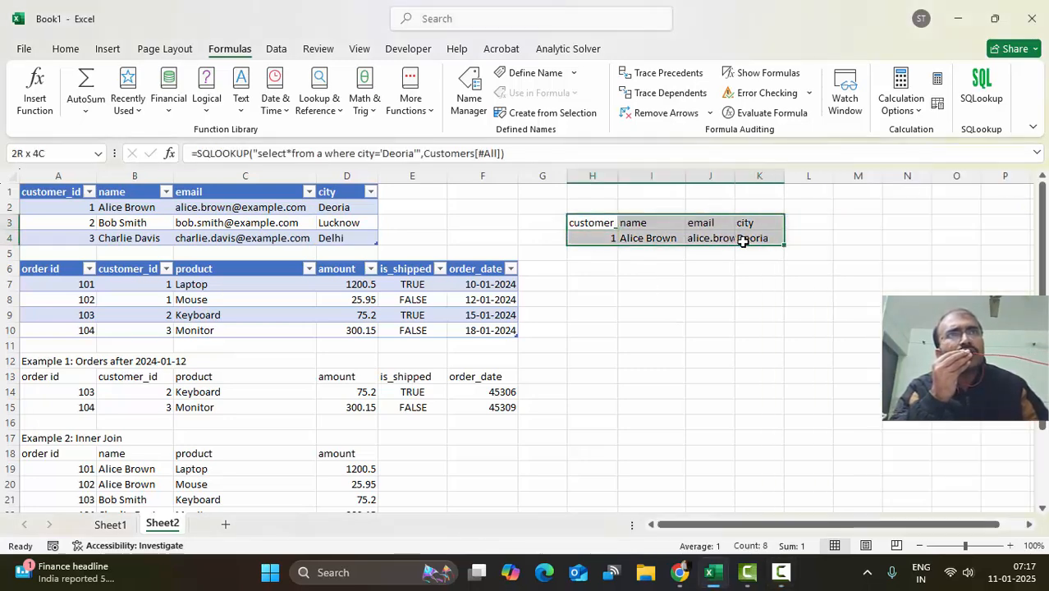
key(Delete)
- Begin an SQLOOKUP formula in cell H3 with the query text "select *from a"
text(=sq)
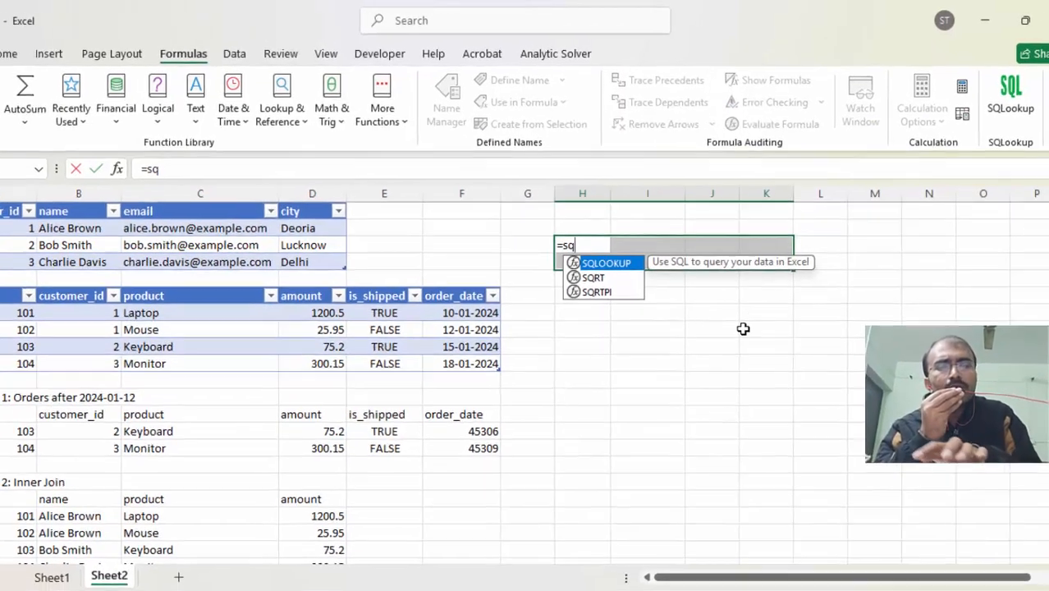
key(Tab)
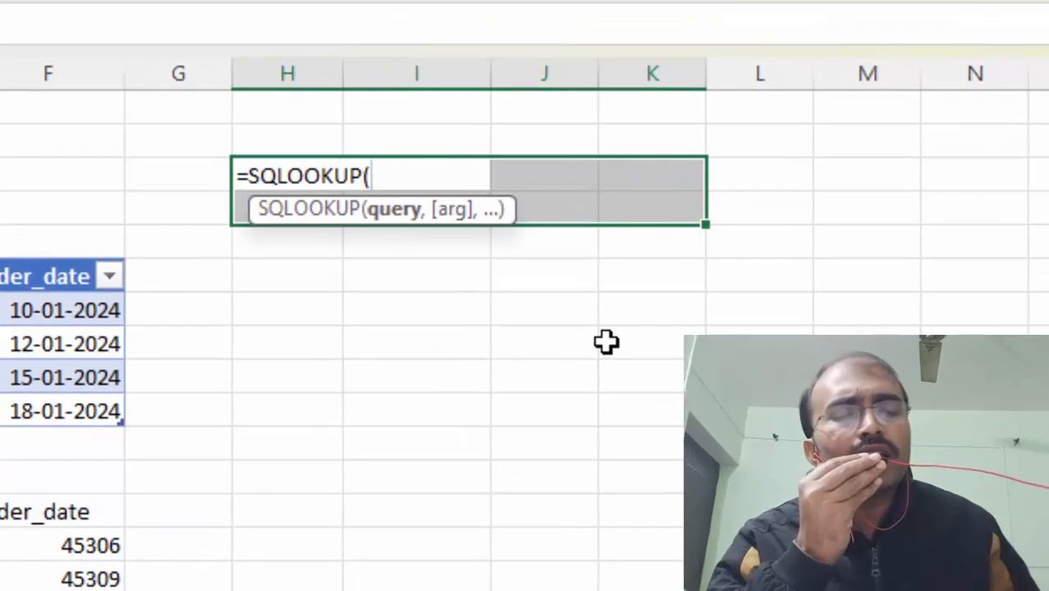
text("se)
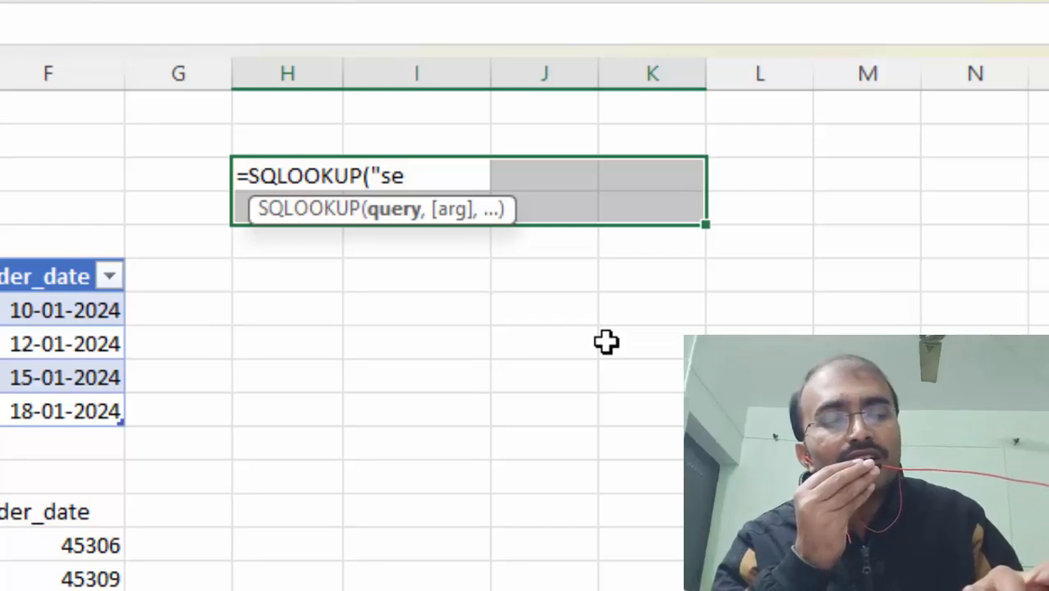
text(lect)
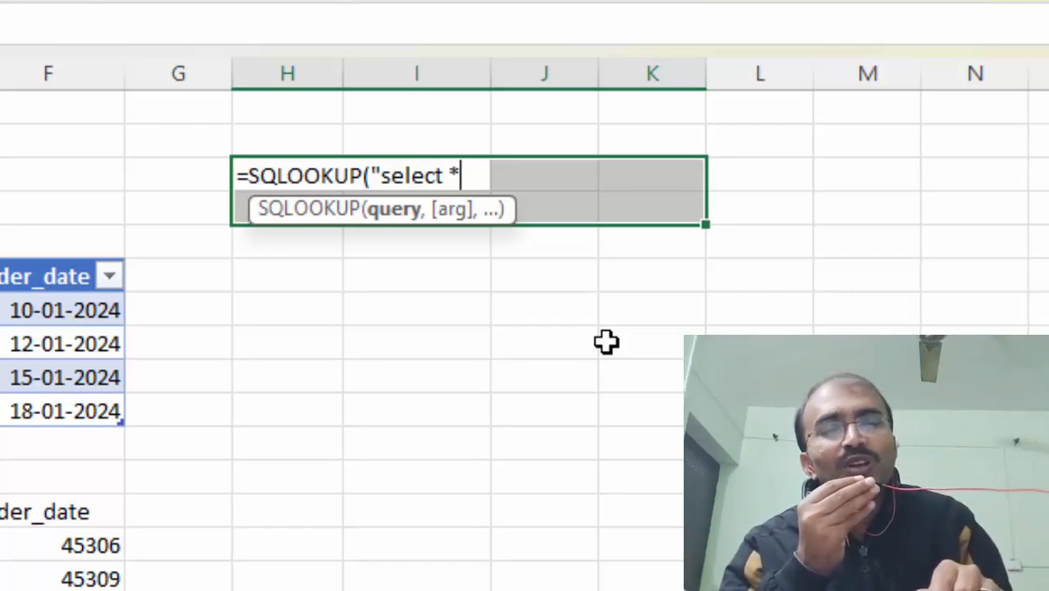
text(*fr)
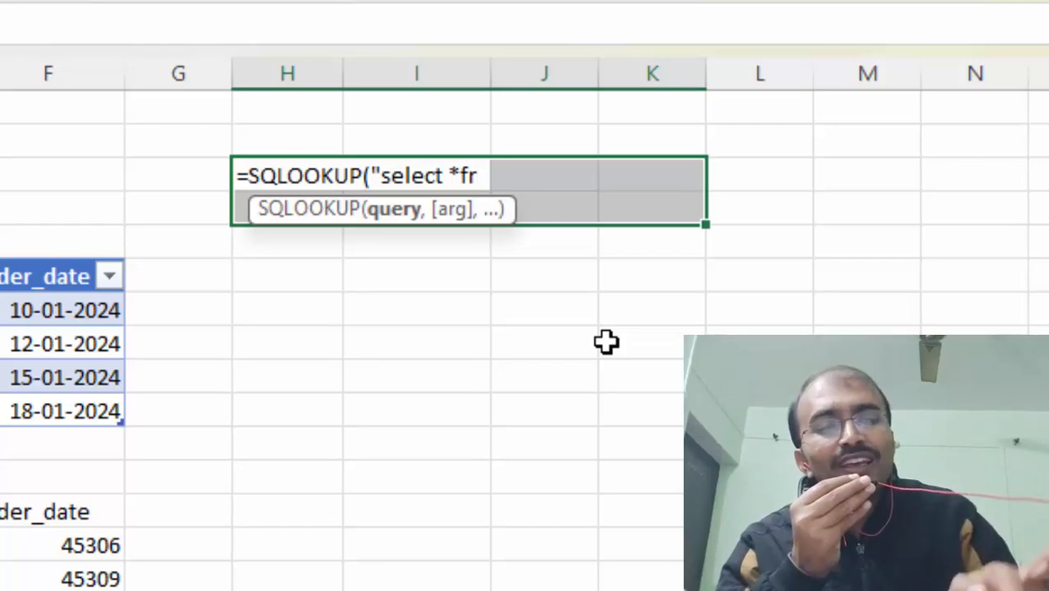
text(om)
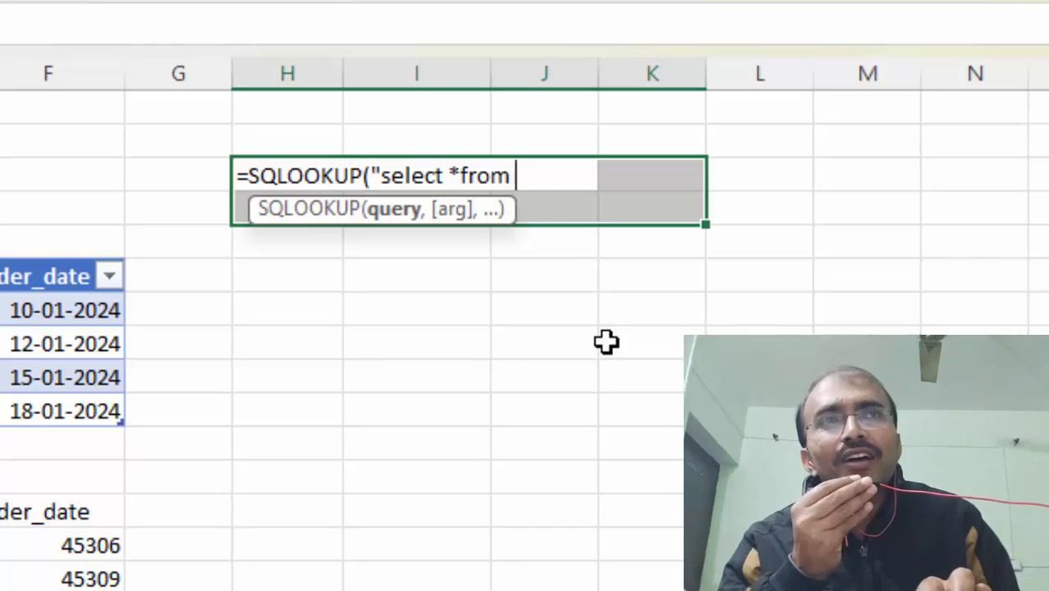
text( a)
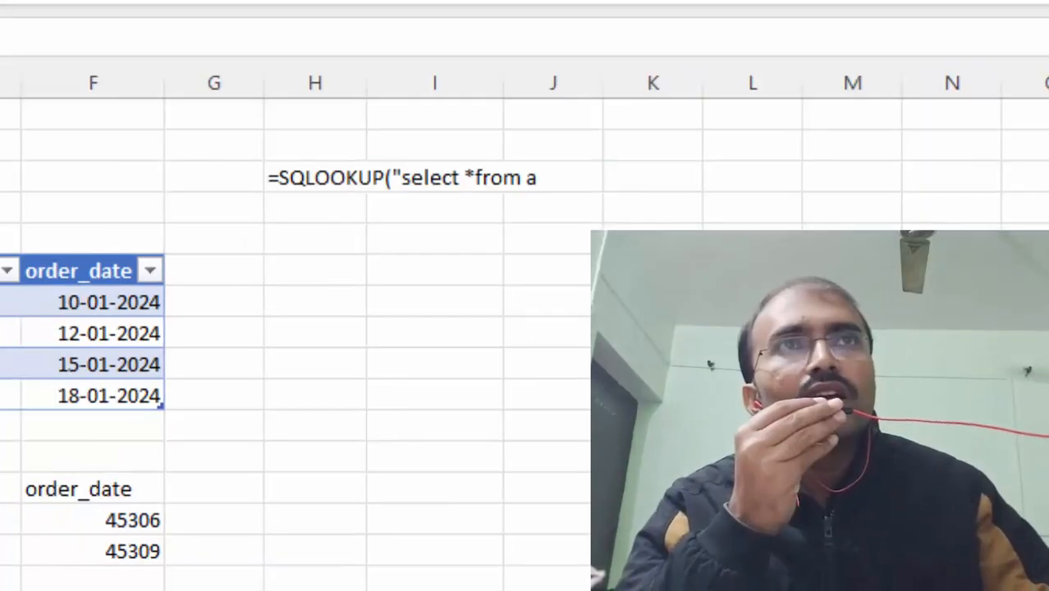
click(547, 151)
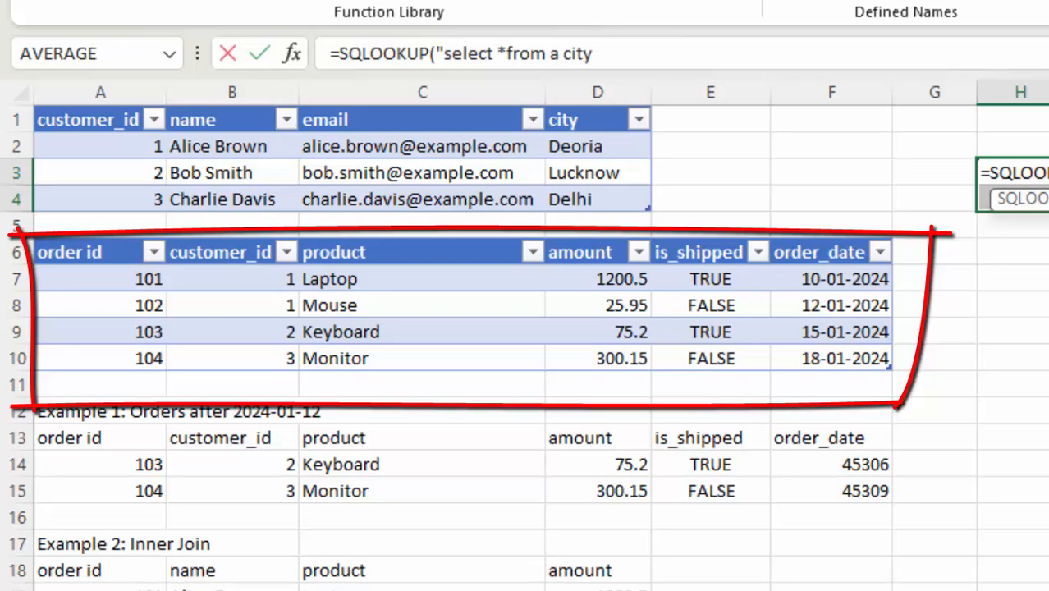
text(=)
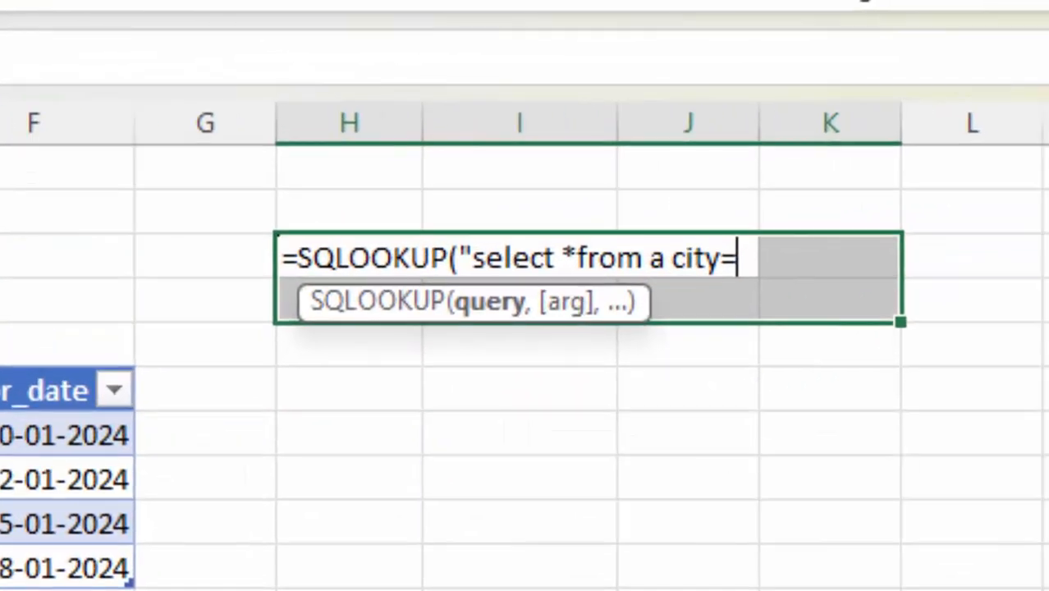
key(BackSpace)
key(BackSpace)
key(BackSpace)
key(BackSpace)
key(BackSpace)
- Add the condition where city='Delhi' to the query text, close its quotation and move on to the following argument
text(w)
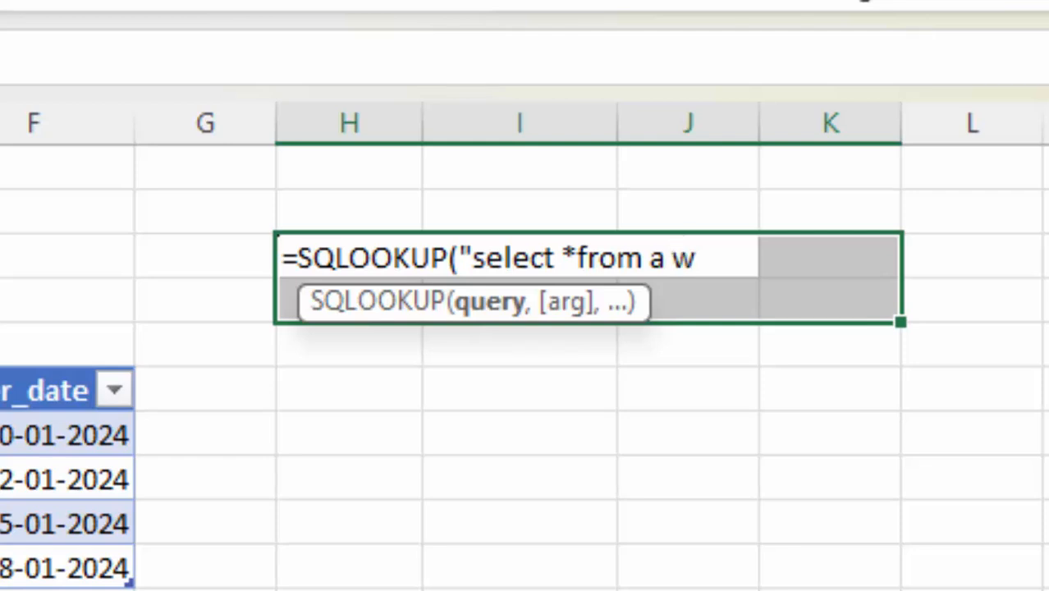
text(here city)
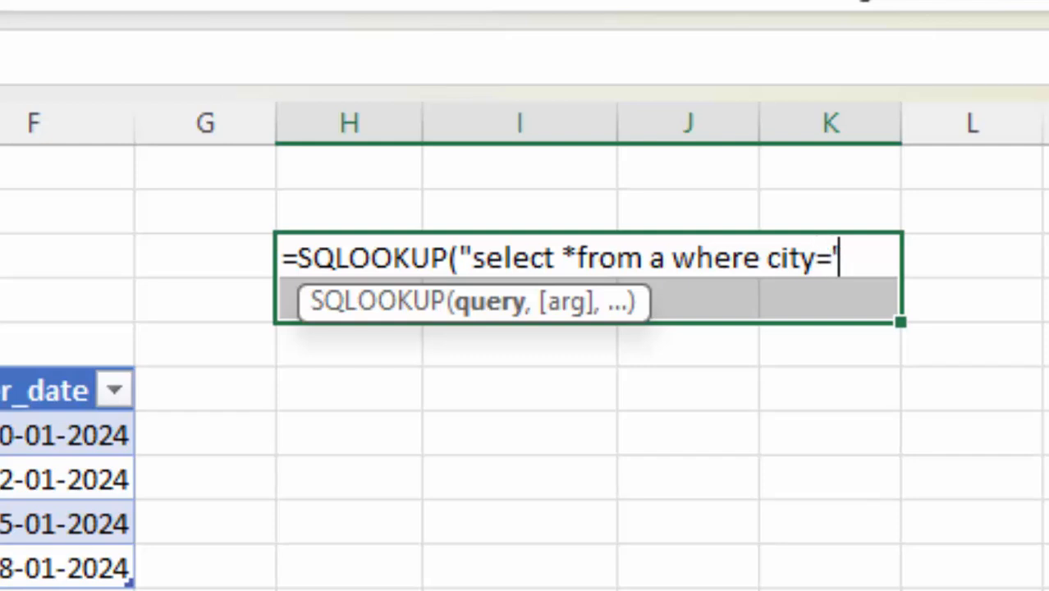
text(='Delh)
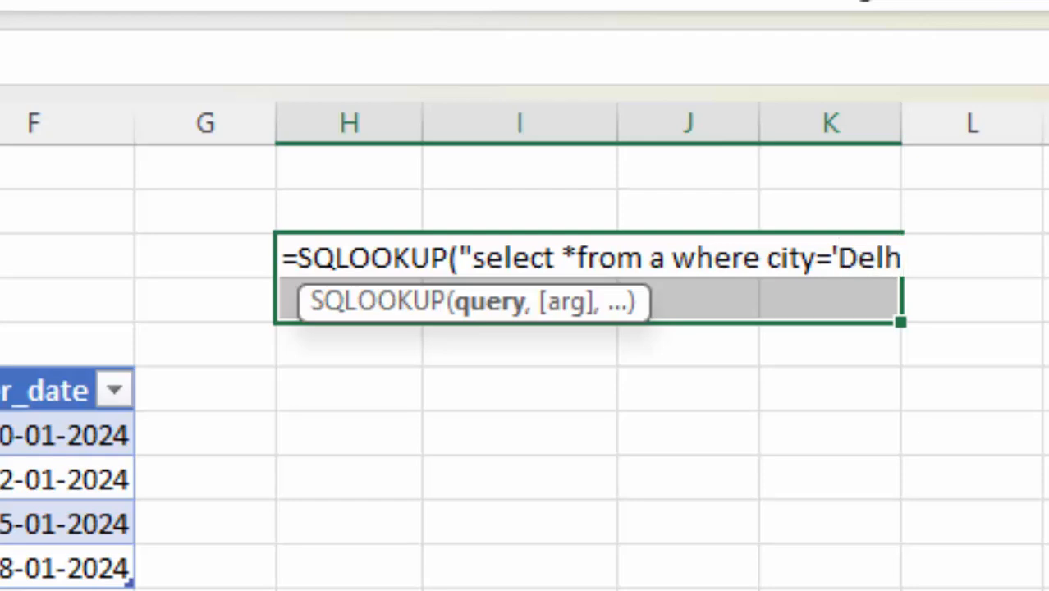
text(i'",)
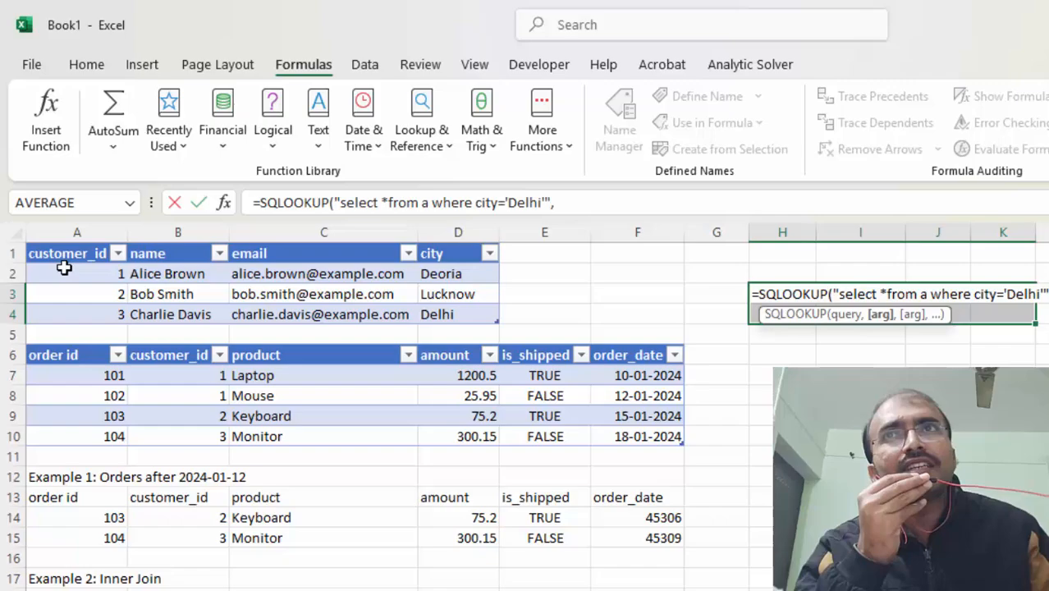
- Supply the customers range A1:D4 as the data argument, close the SQLOOKUP formula and enter it
drag(65, 255, 400, 316)
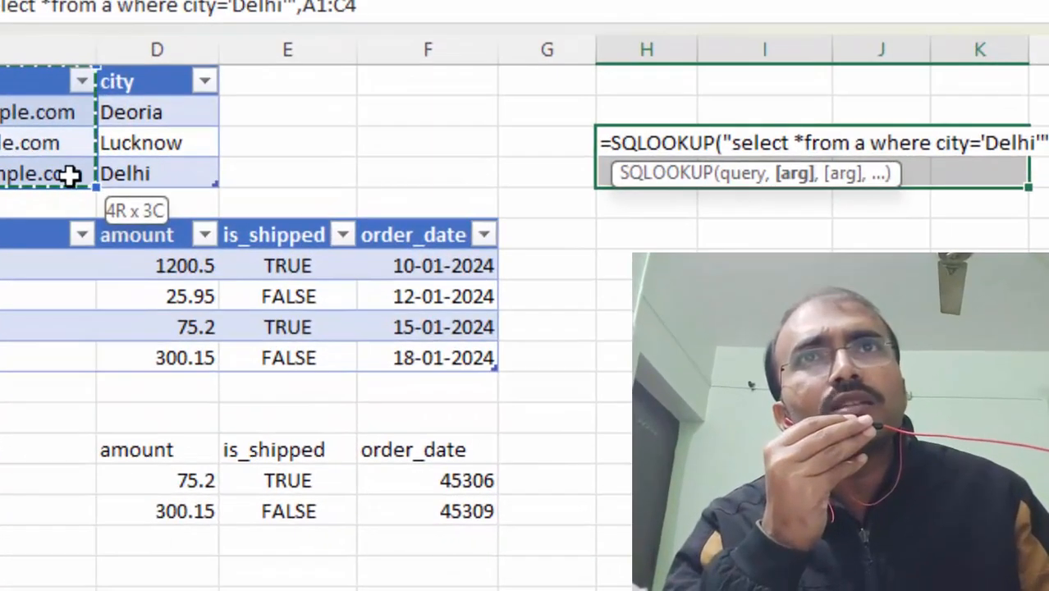
drag(70, 174, 144, 174)
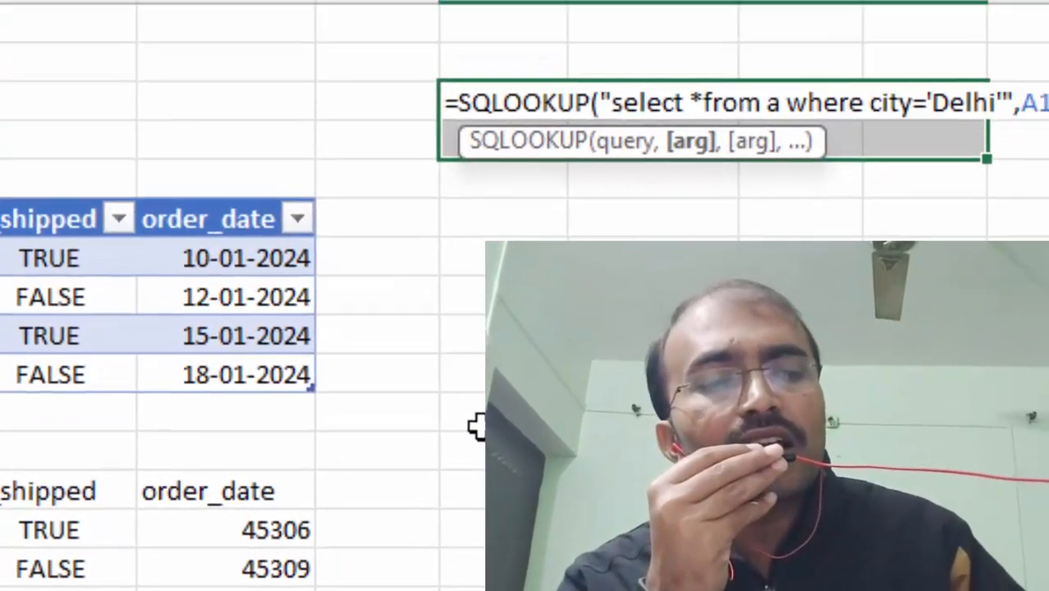
text())
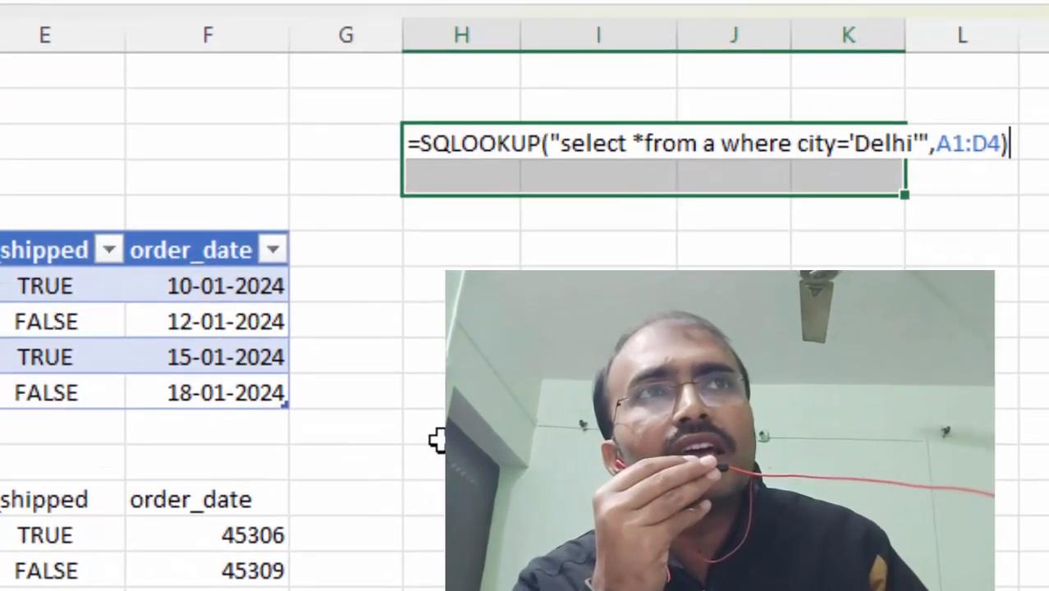
key(Return)
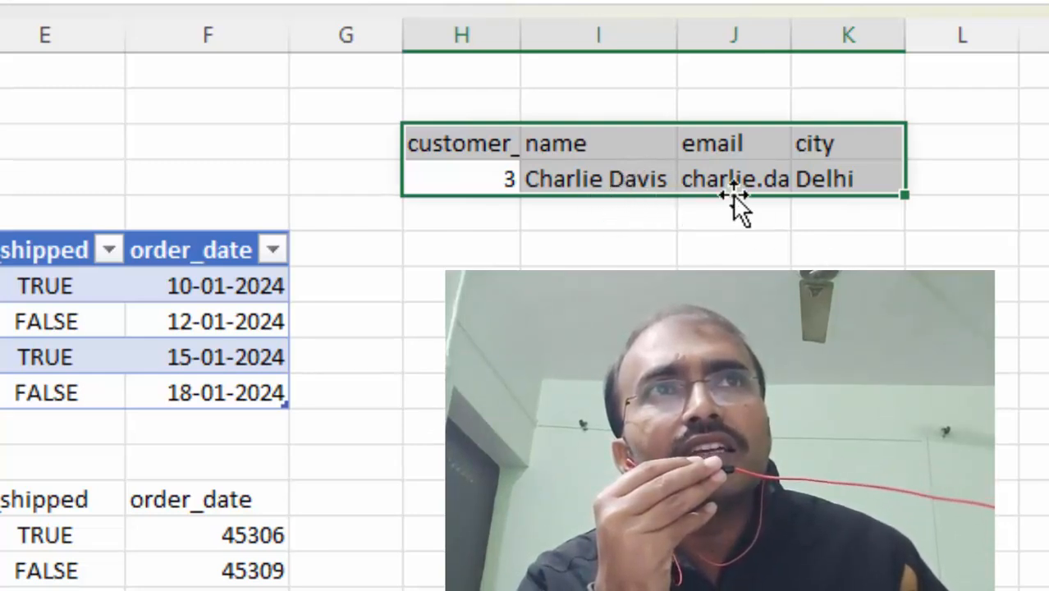
- Widen column J so the full e-mail address in the query result fits
drag(790, 44, 889, 133)
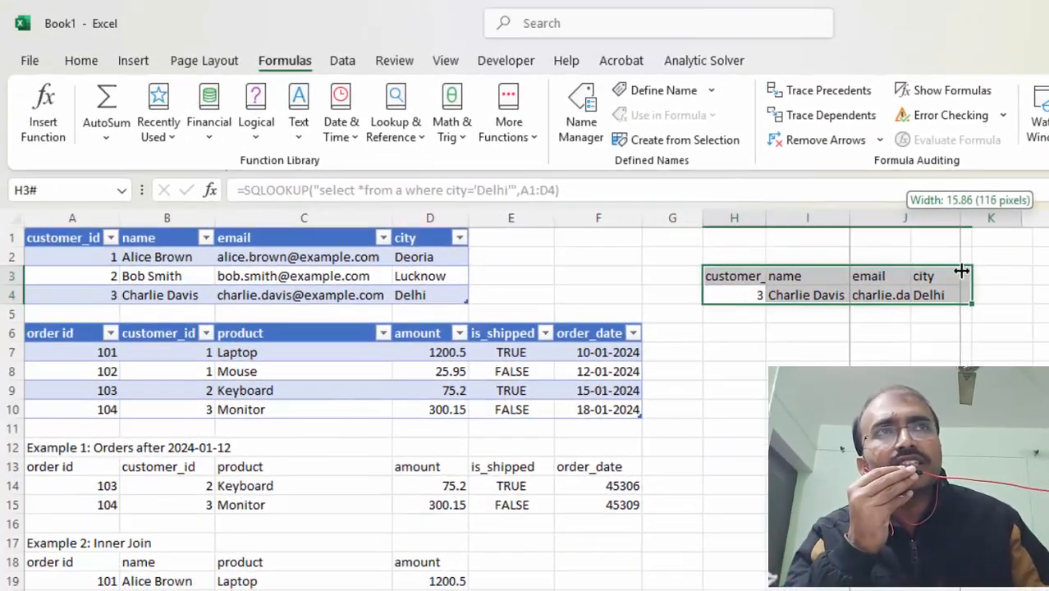
drag(962, 271, 970, 274)
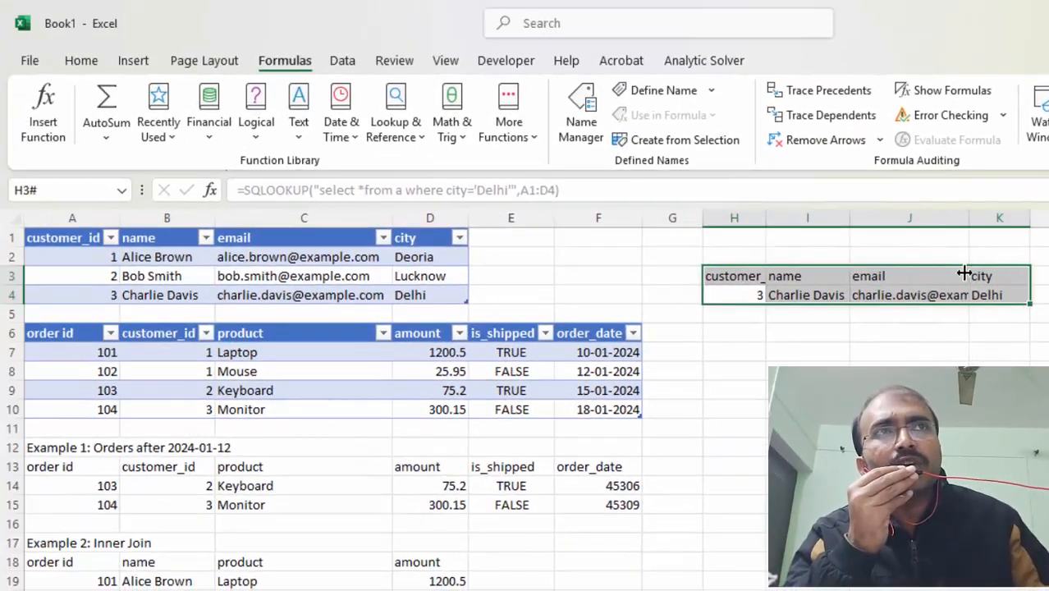
drag(972, 220, 1008, 258)
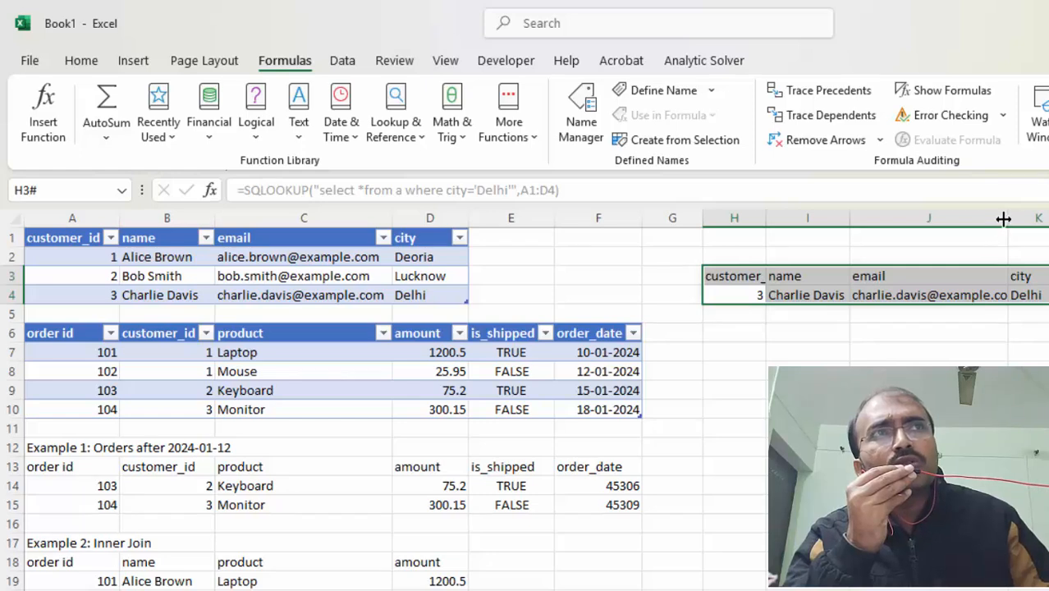
drag(1007, 216, 1041, 267)
click(1045, 332)
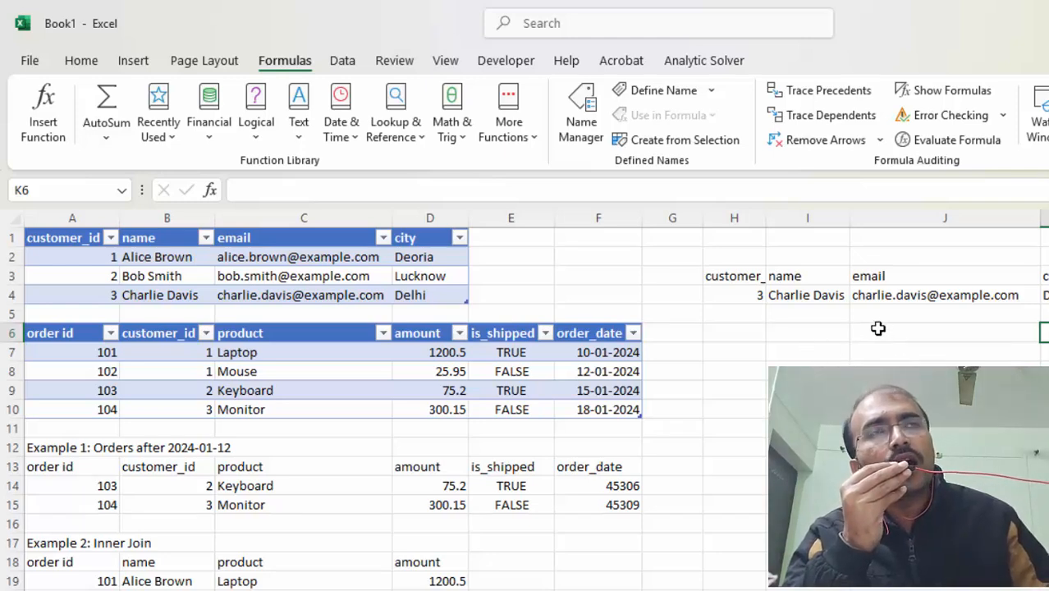
- Begin an SQLOOKUP formula in cell H5 with the query text "select* from a"
click(747, 310)
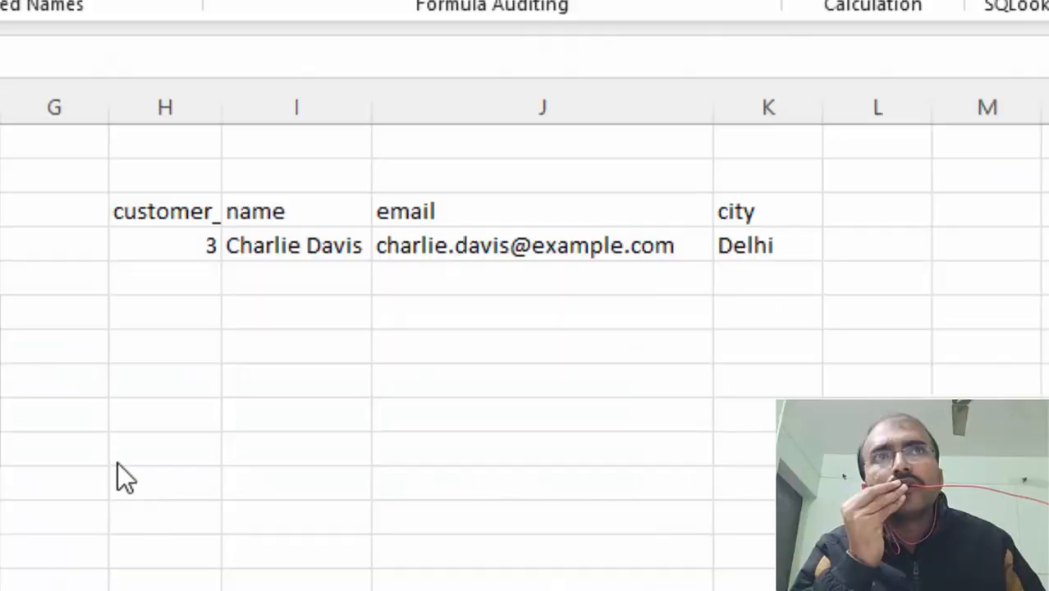
click(204, 271)
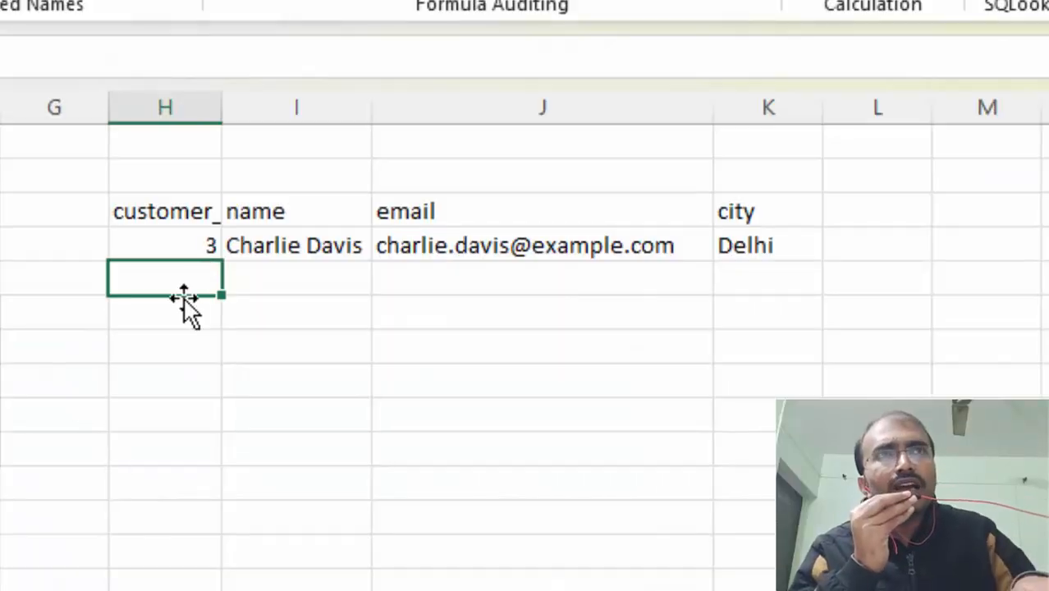
text(=sq)
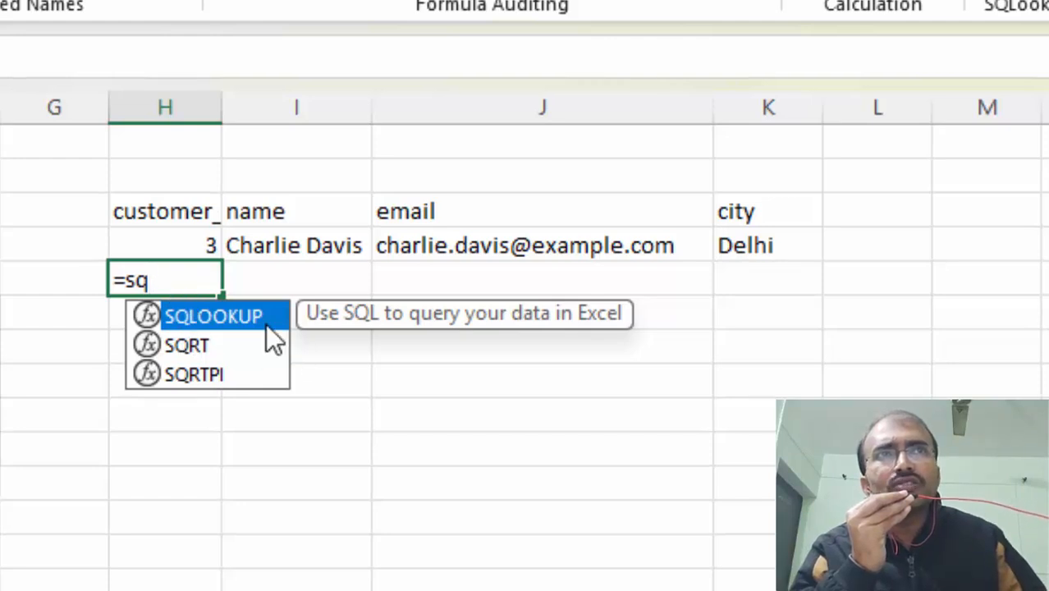
key(Tab)
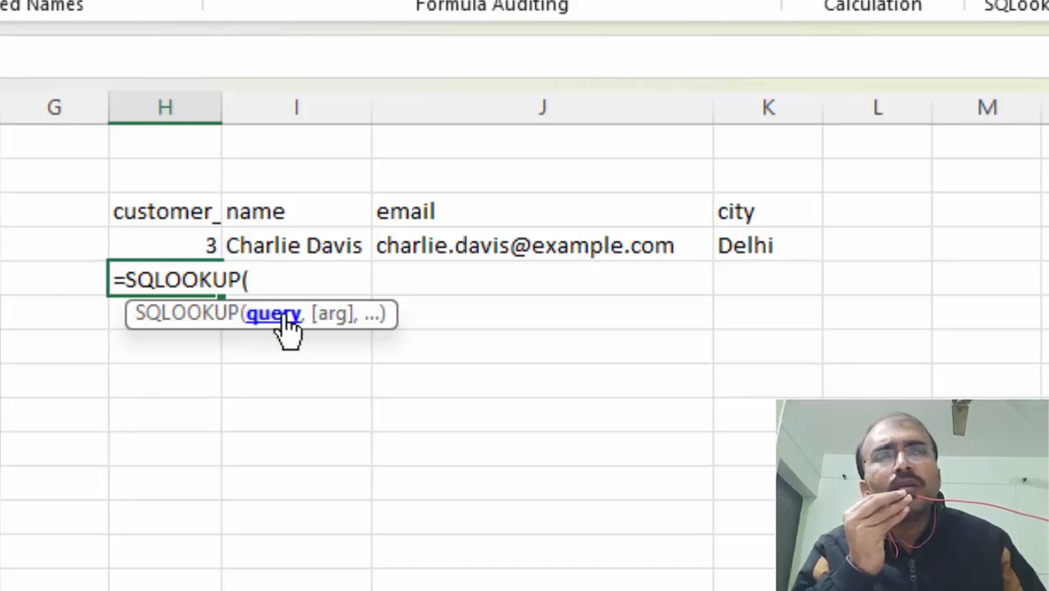
text(")
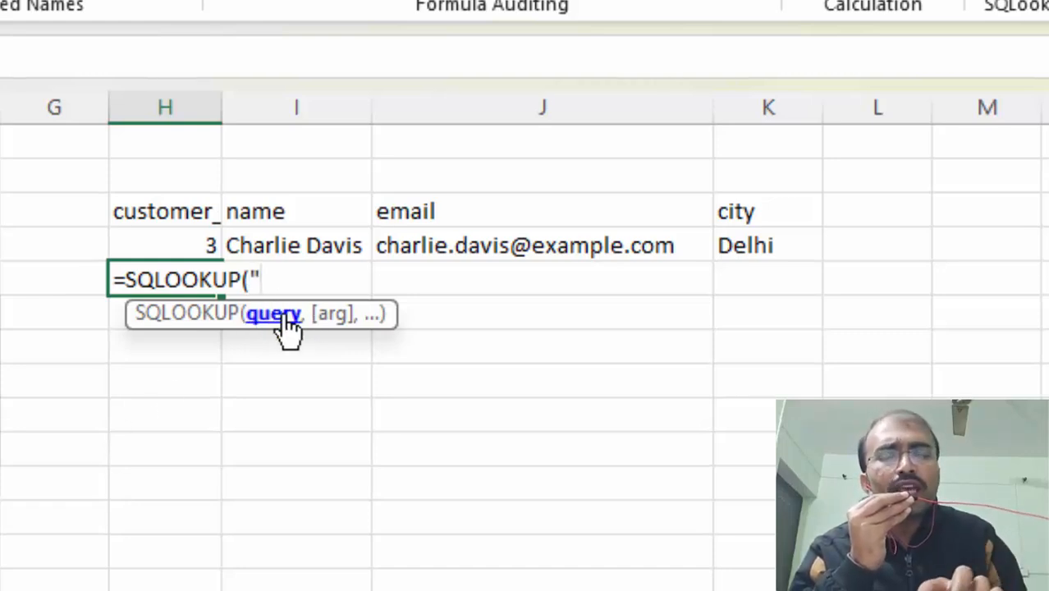
text(select)
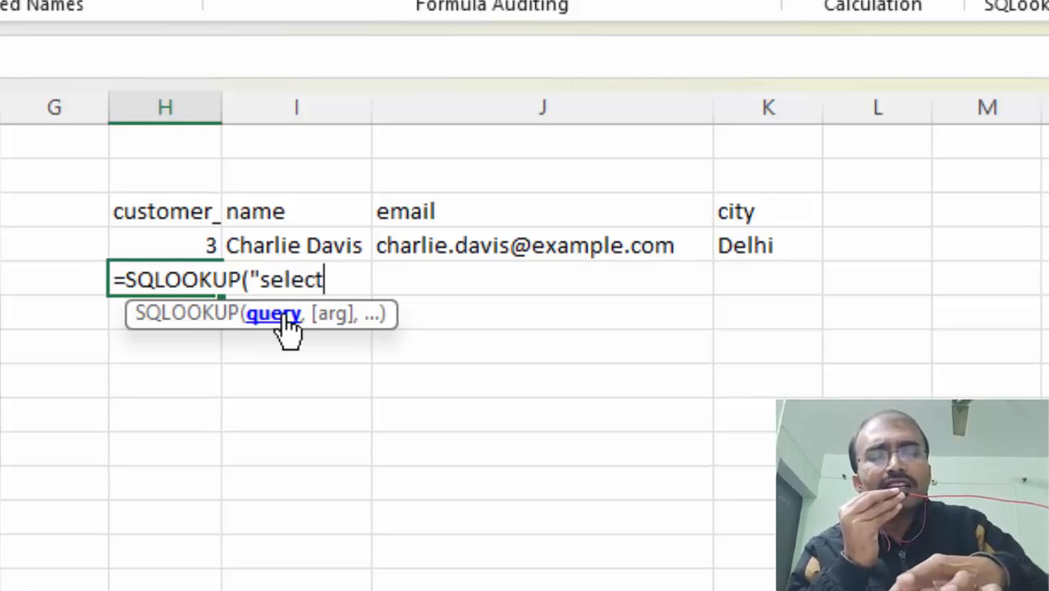
text(*)
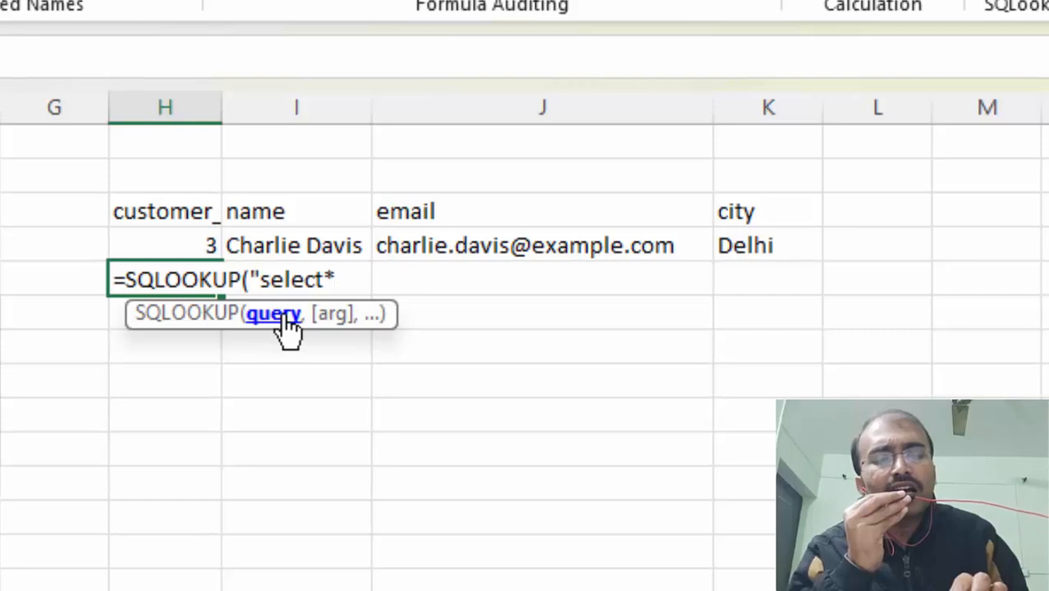
text( fr)
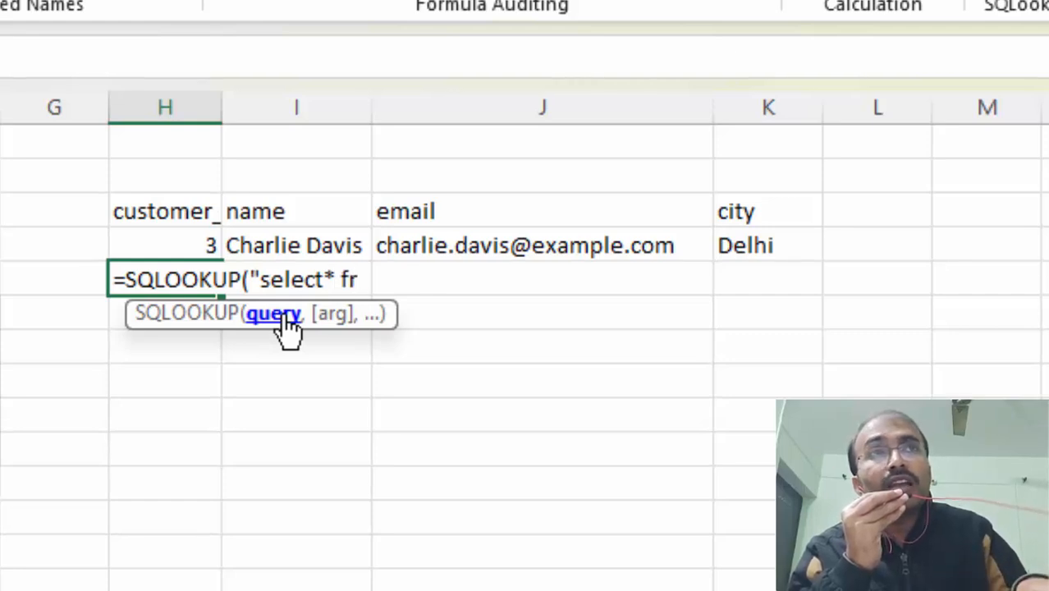
key(BackSpace)
key(BackSpace)
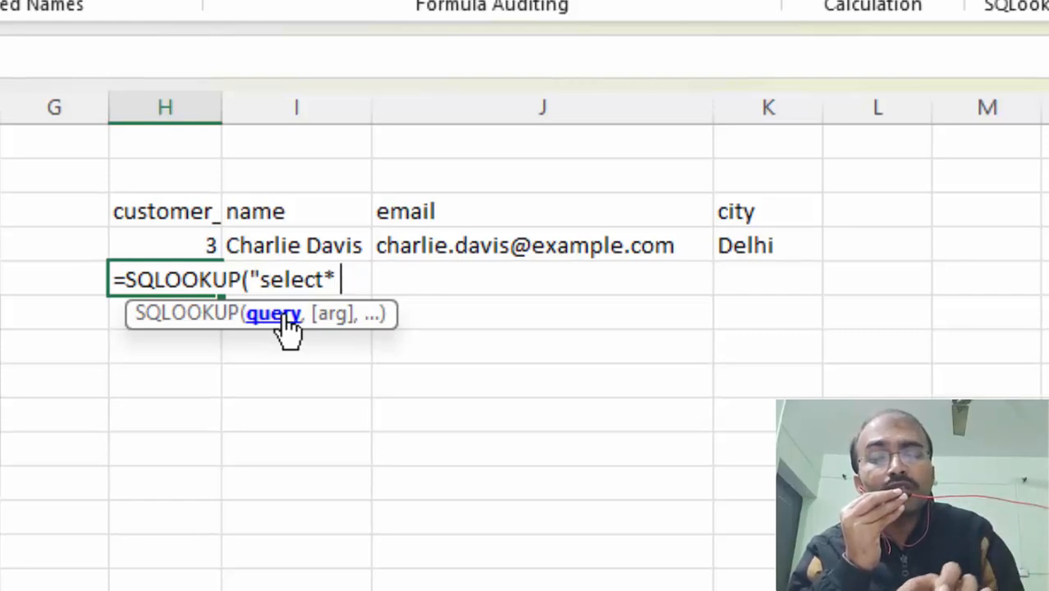
text(a)
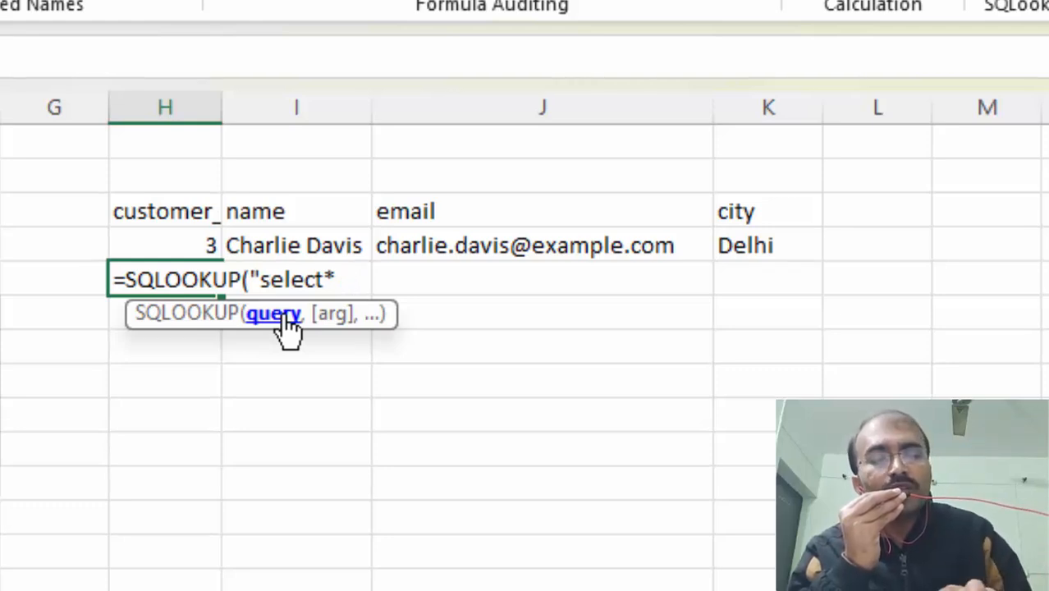
text(rom a)
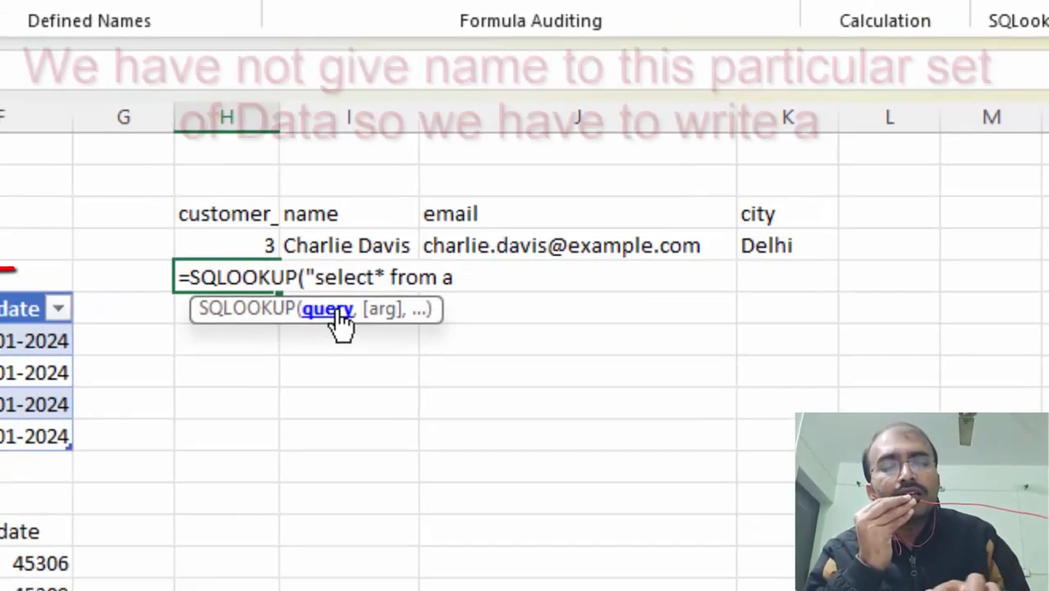
- Add a where condition matching name to the full name of customer 2, close the query's quotation and move on to the data argument
text( where)
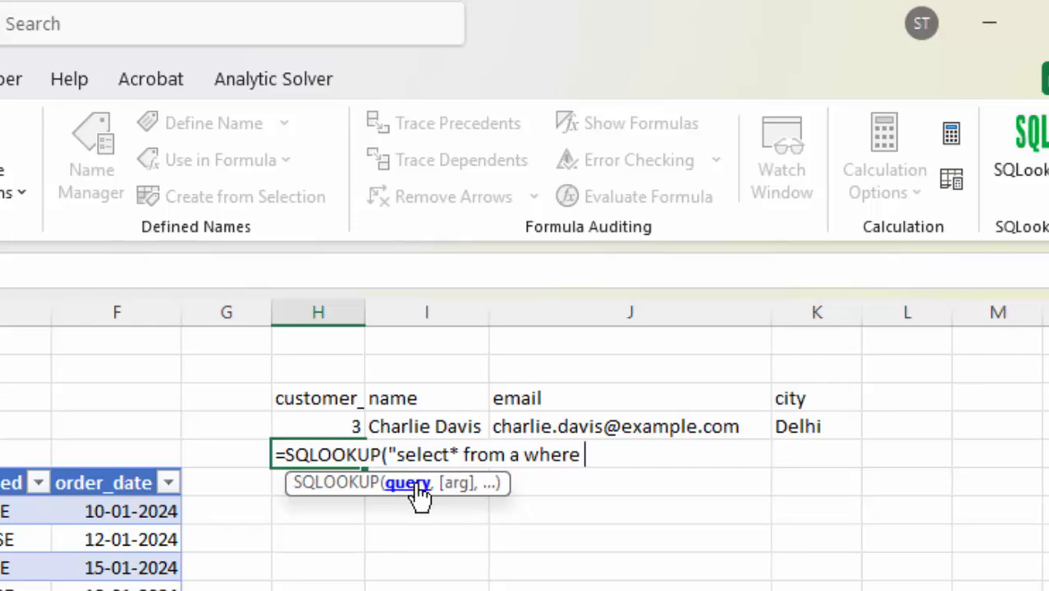
text(name)
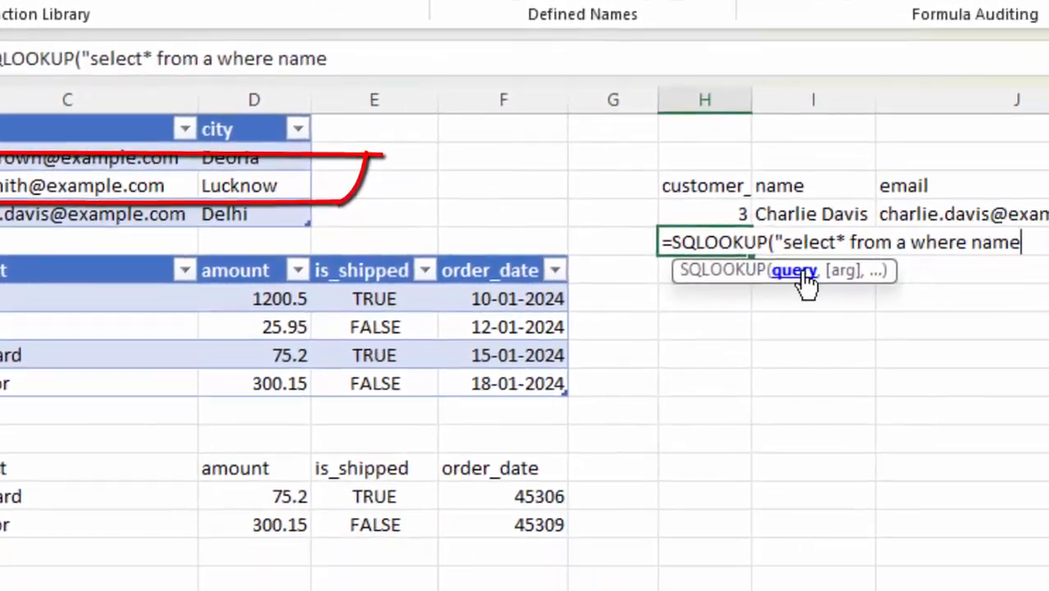
text(=)
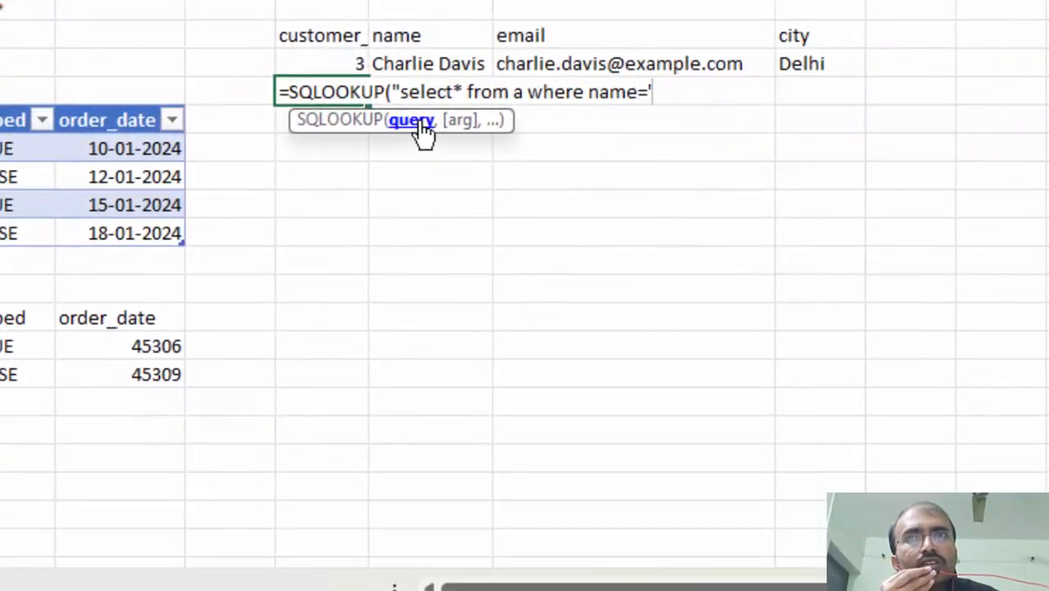
text('B)
text(ob )
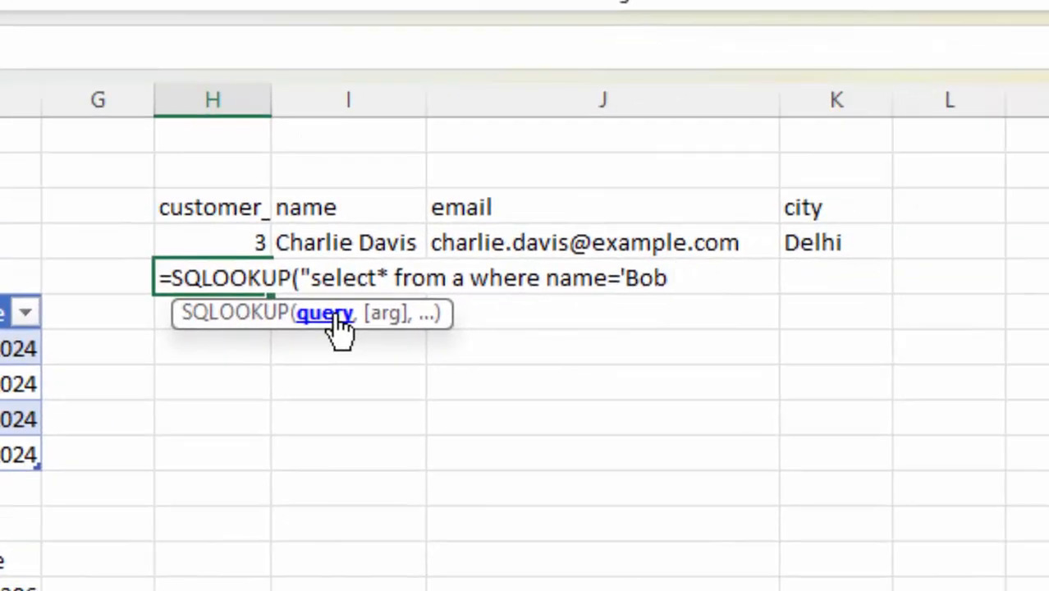
text(Smith)
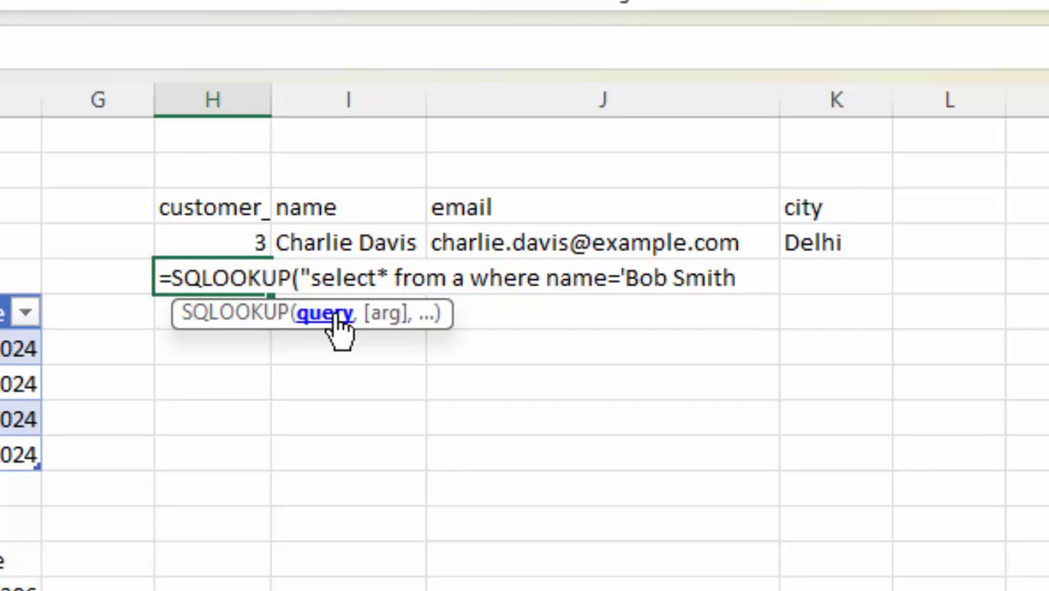
text('",)
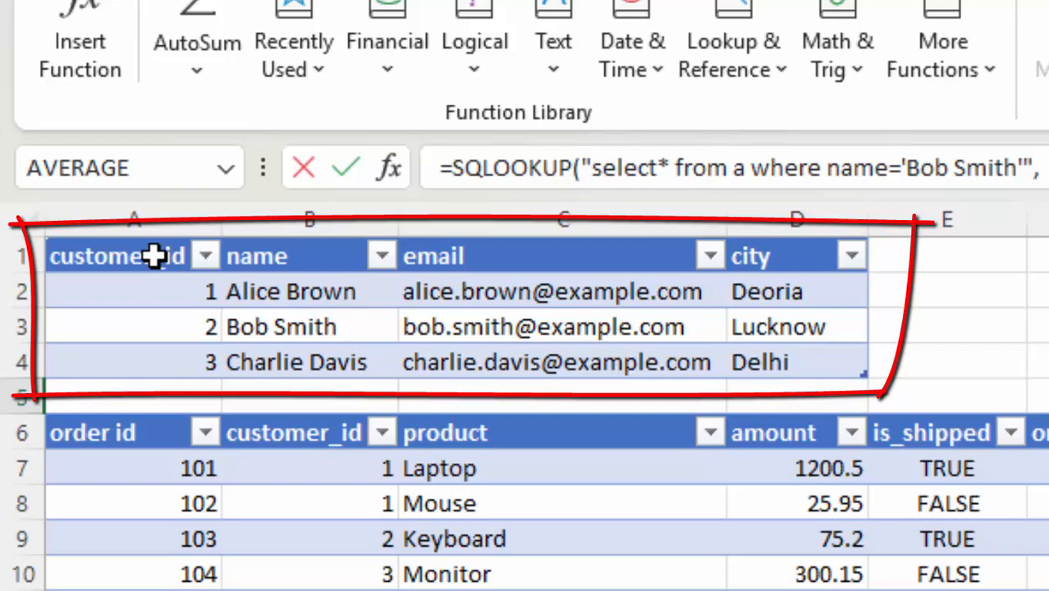
- Supply the whole Customers table including headers, Customers[#All], as the data argument and enter the completed formula
drag(154, 258, 762, 351)
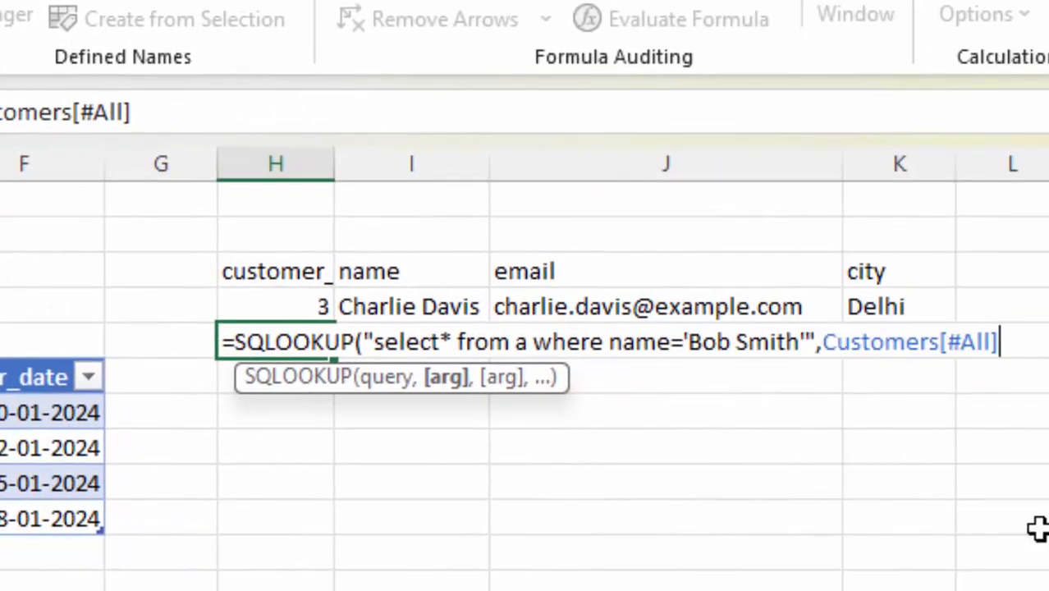
text())
key(Return)
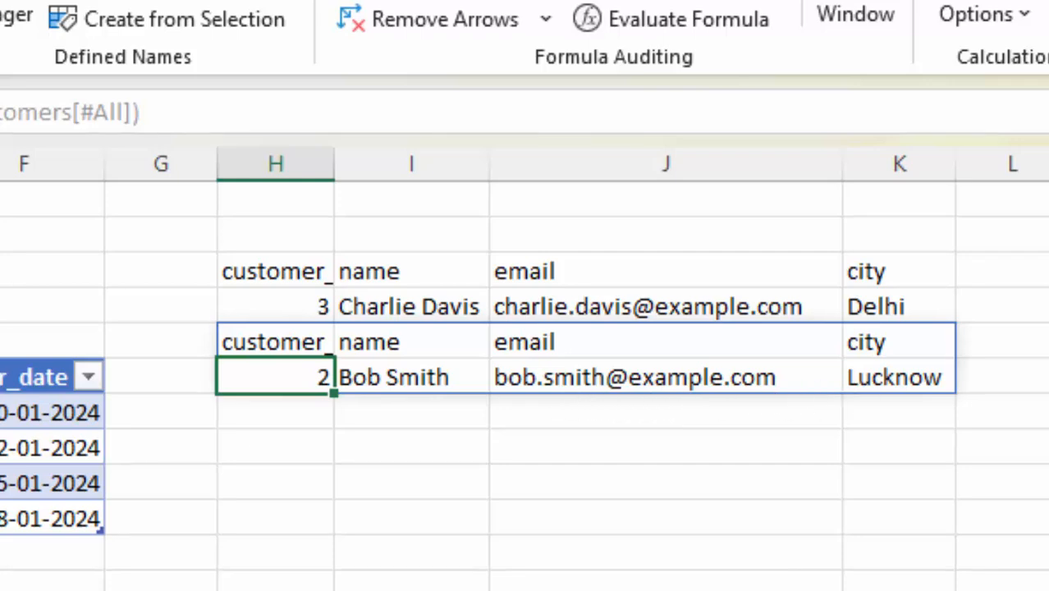
- Compare the source record in A3:D3 of the customers table with the returned record in H6:K6
drag(131, 265, 779, 259)
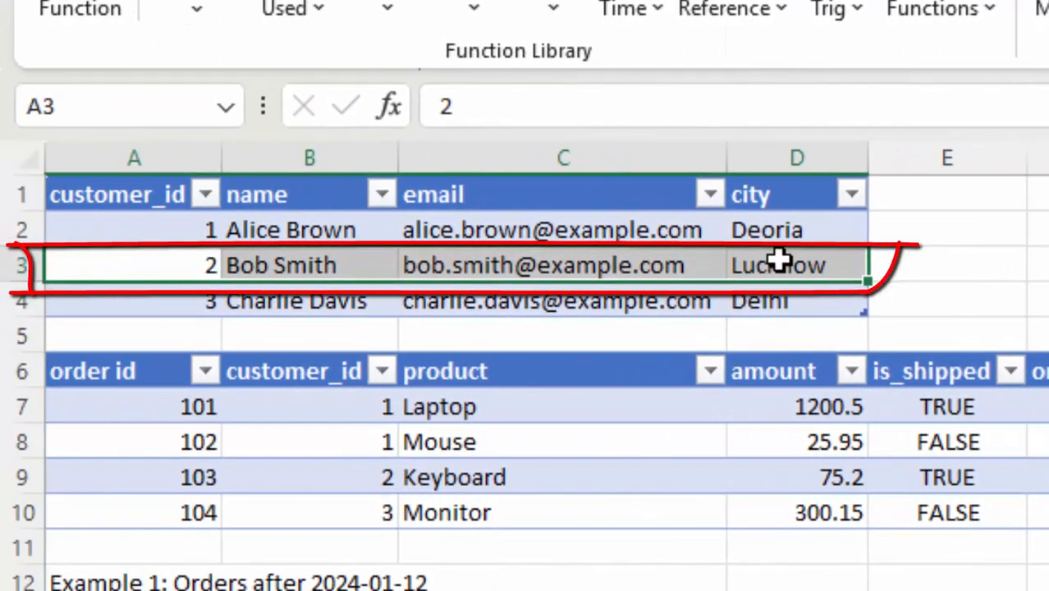
click(1045, 327)
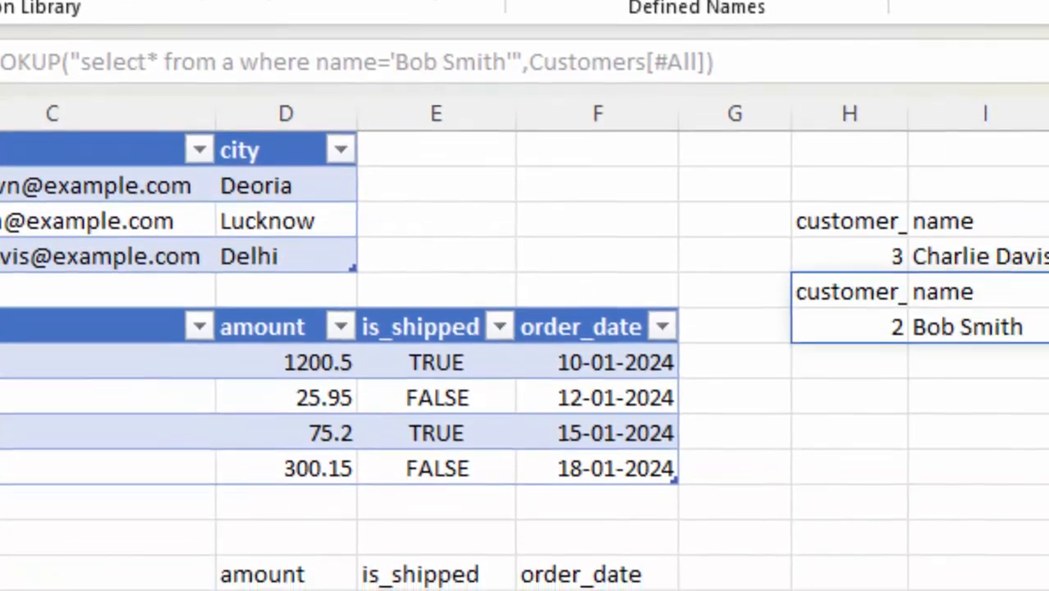
drag(881, 275, 148, 281)
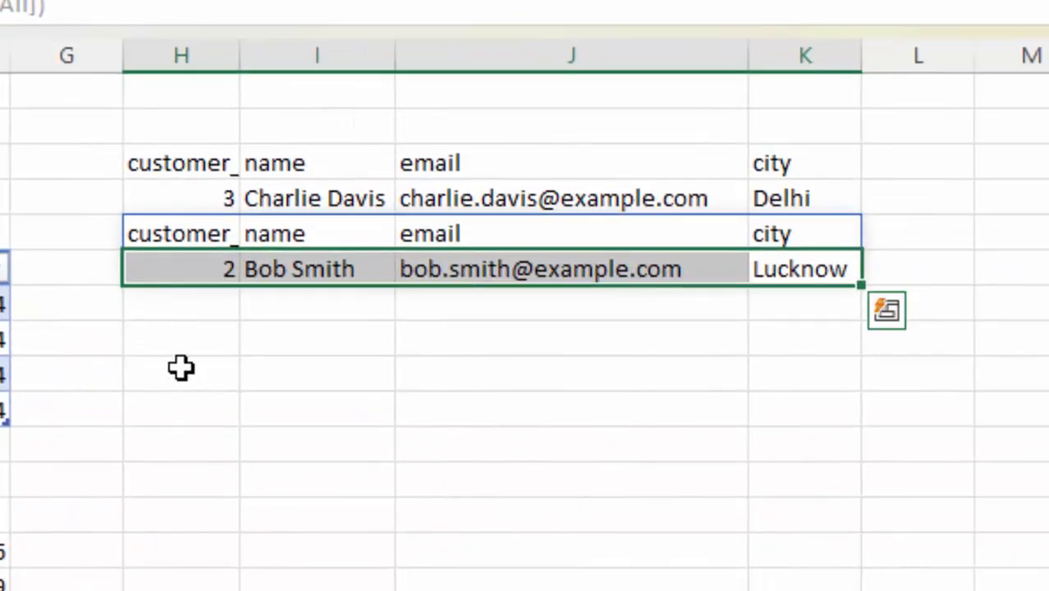